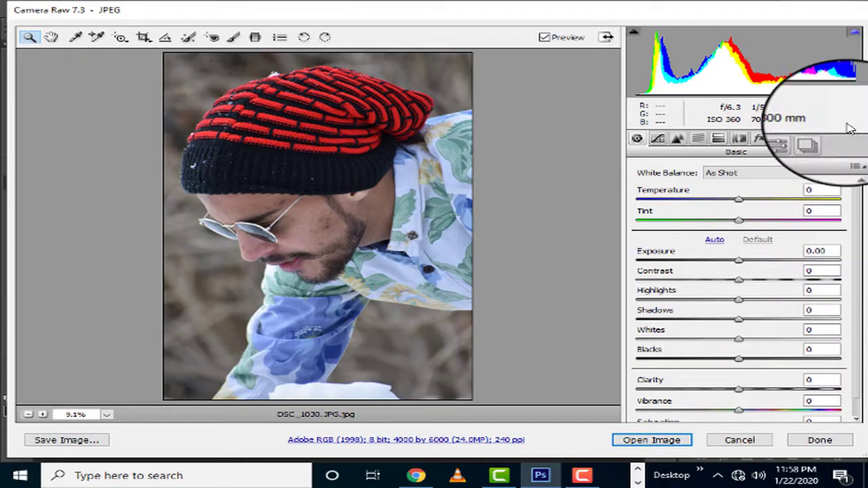
Step: Show Camera Raw's five installed presets, including Aqua & Brown, GOLD and Moody Cinematic
{"action": "left_click", "coordinate": [800, 140]}
{"action": "left_click", "coordinate": [784, 141]}
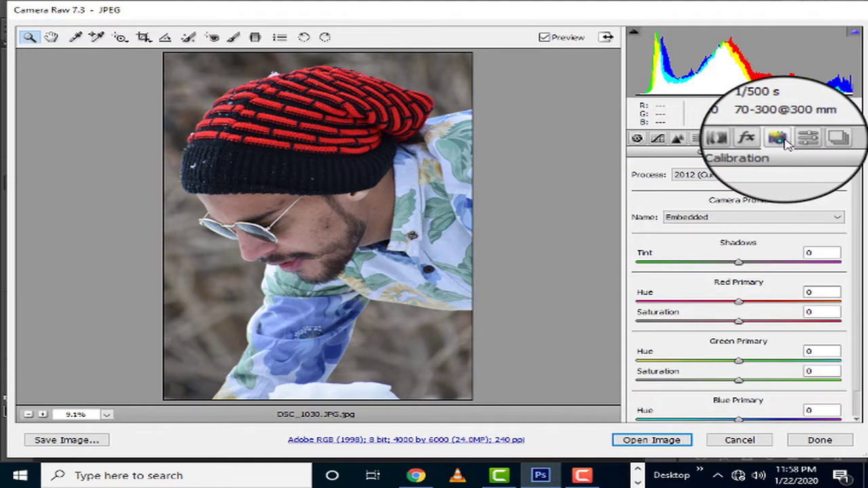
{"action": "left_click", "coordinate": [800, 140]}
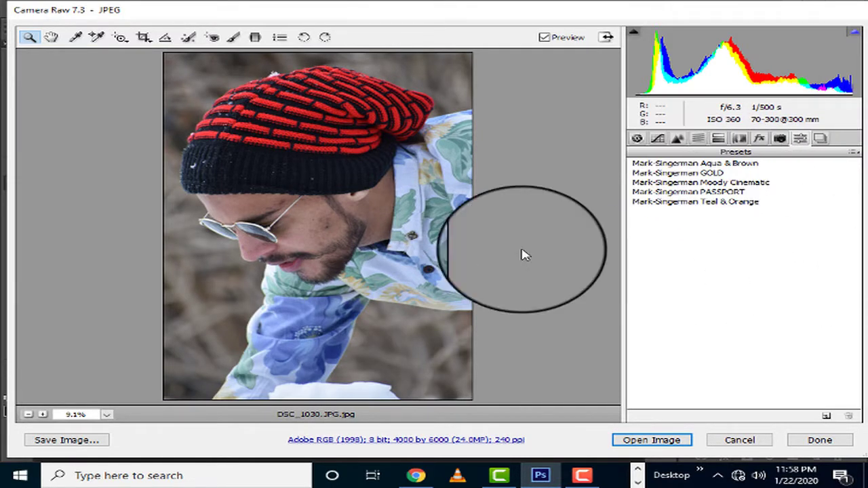
Step: Apply the Moody Cinematic preset to DSC_1030.JPG, set Exposure to +0.60, and open it in Photoshop
{"action": "left_click", "coordinate": [685, 182]}
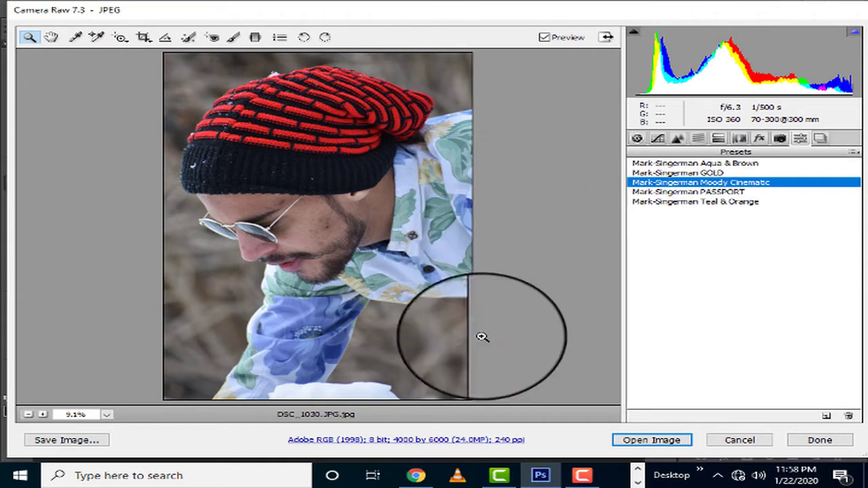
{"action": "left_click", "coordinate": [726, 183]}
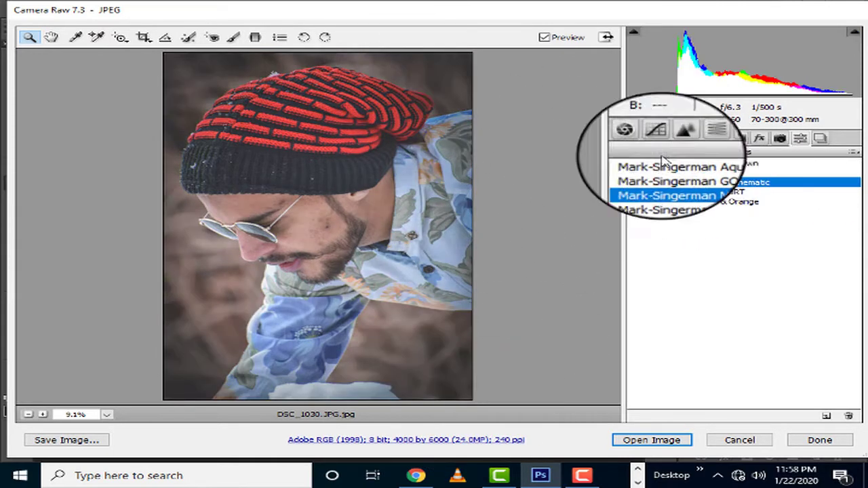
{"action": "left_click", "coordinate": [637, 139]}
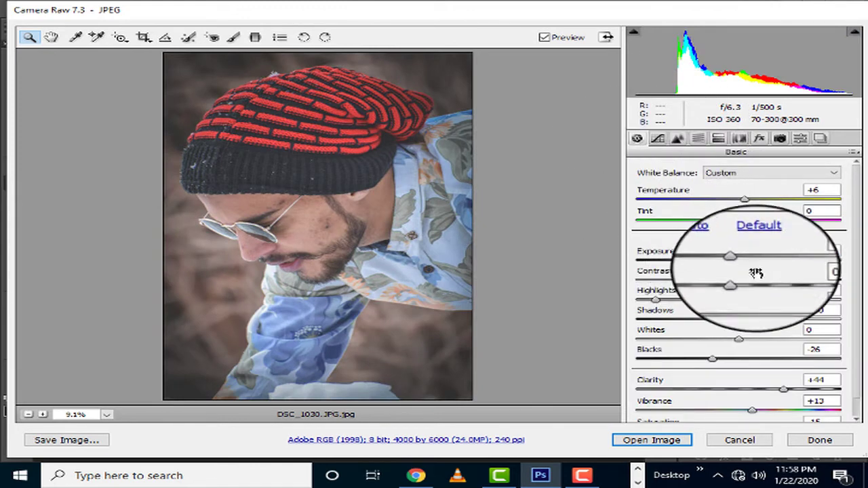
{"action": "left_click_drag", "start_coordinate": [749, 264], "coordinate": [757, 266]}
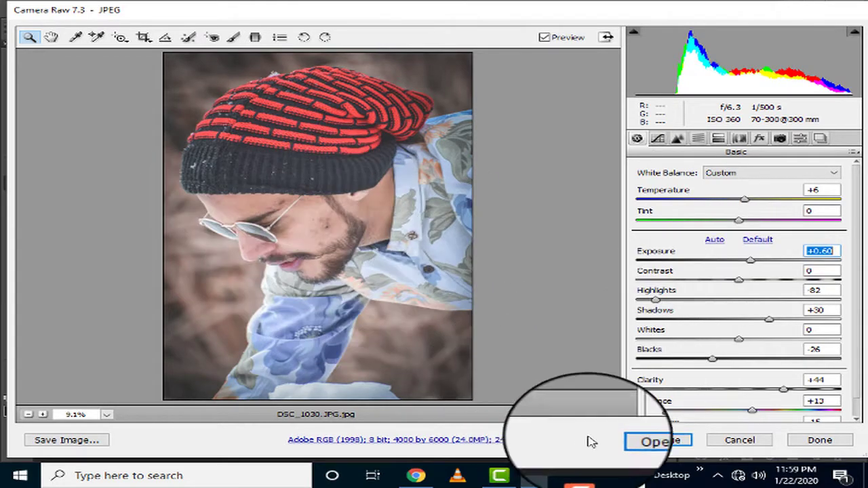
{"action": "left_click", "coordinate": [625, 441]}
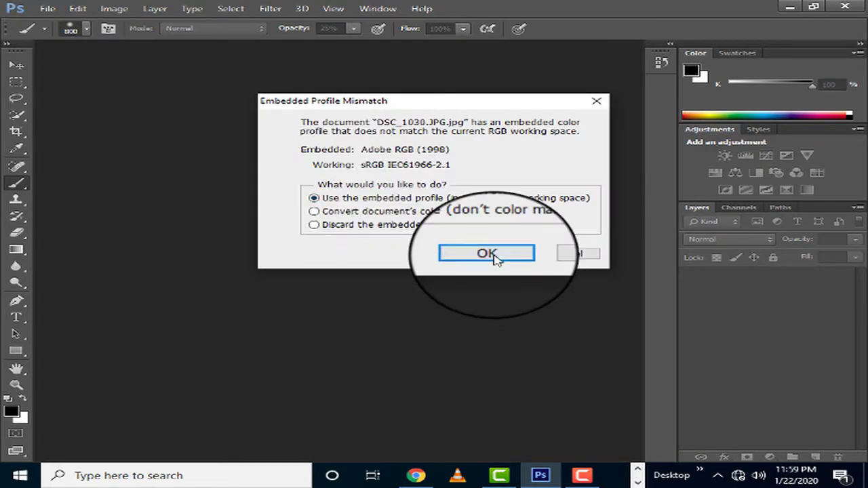
Step: Keep the embedded Adobe RGB (1998) profile and zoom in closely on the cheek
{"action": "left_click", "coordinate": [489, 254]}
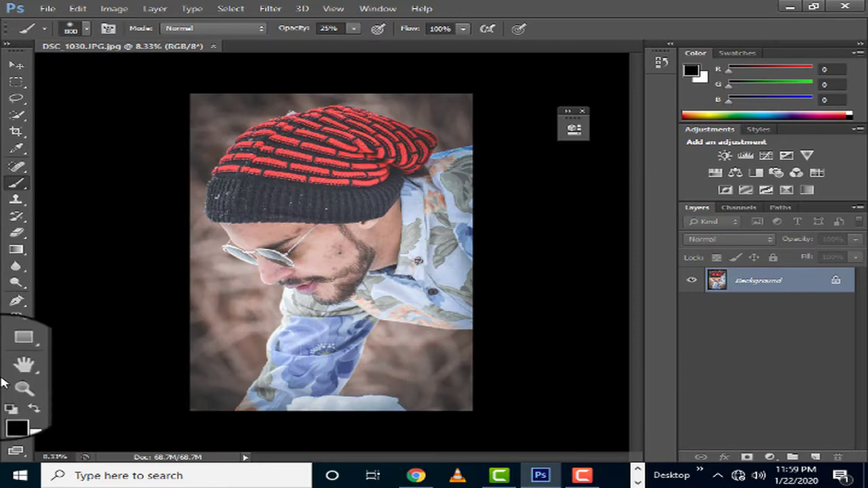
{"action": "left_click", "coordinate": [16, 381]}
{"action": "left_click", "coordinate": [350, 253]}
{"action": "left_click", "coordinate": [332, 261]}
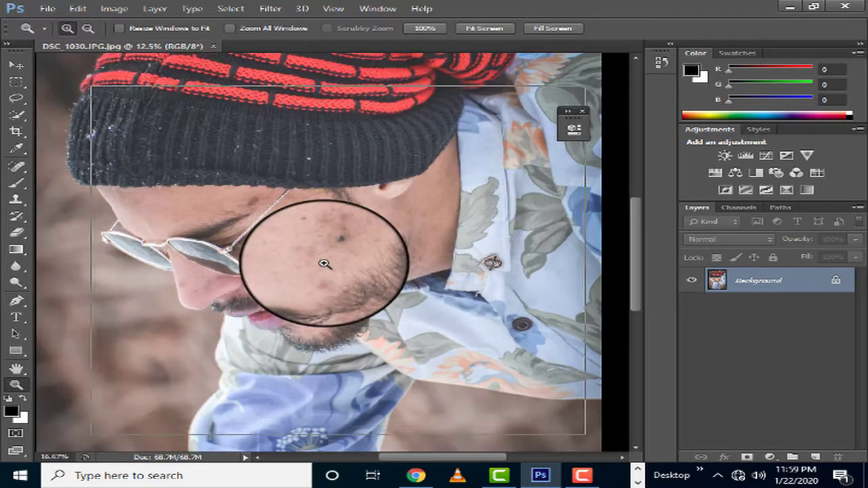
{"action": "left_click", "coordinate": [333, 250]}
{"action": "left_click", "coordinate": [337, 232]}
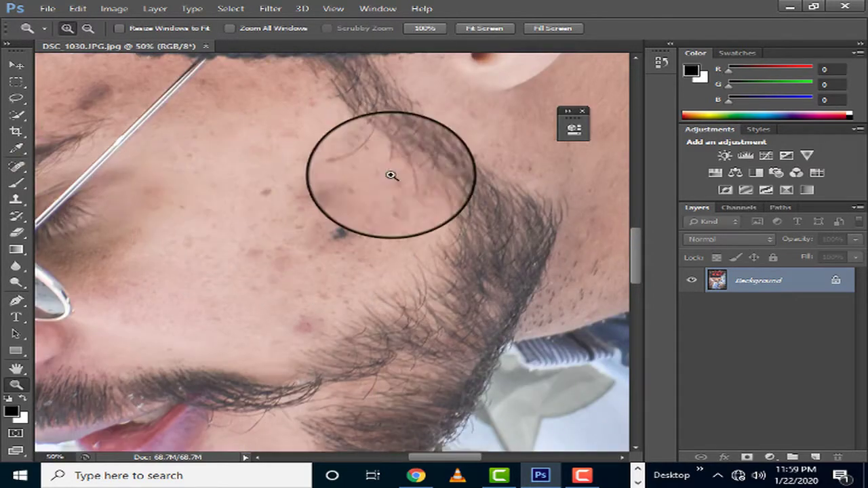
Step: Heal the dark spots and blemishes on the cheek with an enlarged Spot Healing Brush
{"action": "left_click", "coordinate": [16, 166]}
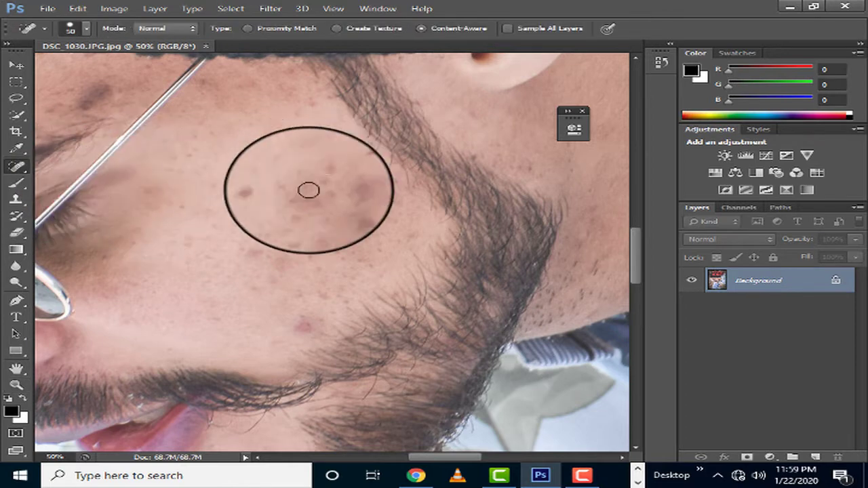
{"action": "key", "text": "bracketright"}
{"action": "key", "text": "bracketright"}
{"action": "key", "text": "bracketright"}
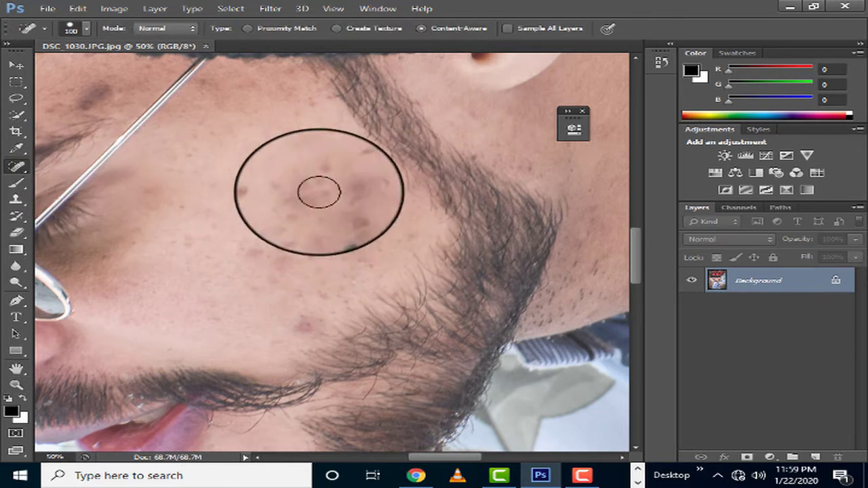
{"action": "key", "text": "bracketright"}
{"action": "left_click", "coordinate": [335, 231]}
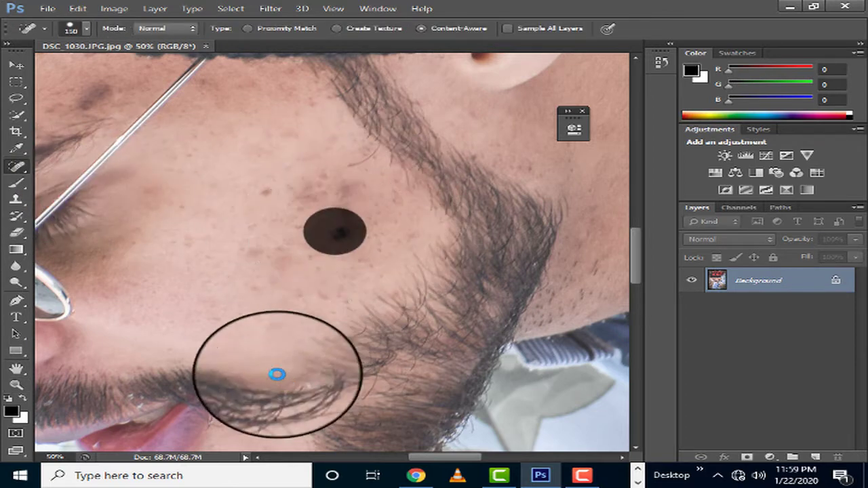
{"action": "left_click", "coordinate": [307, 324]}
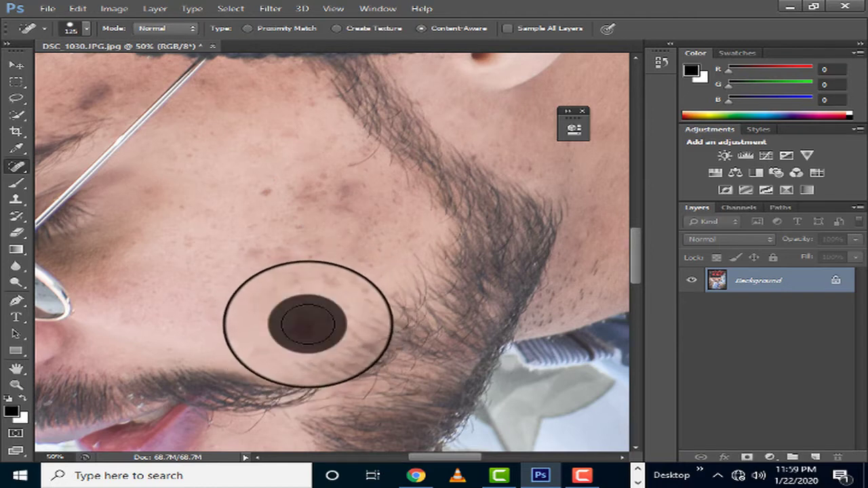
{"action": "left_click", "coordinate": [281, 194]}
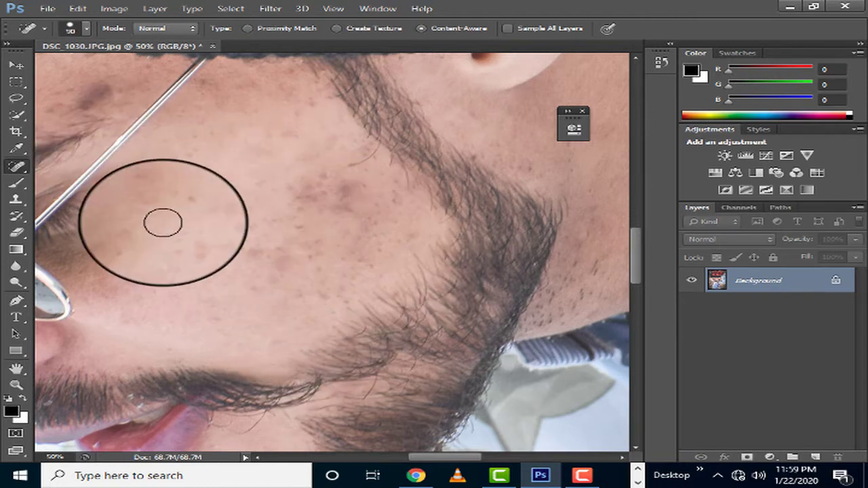
{"action": "left_click", "coordinate": [92, 97]}
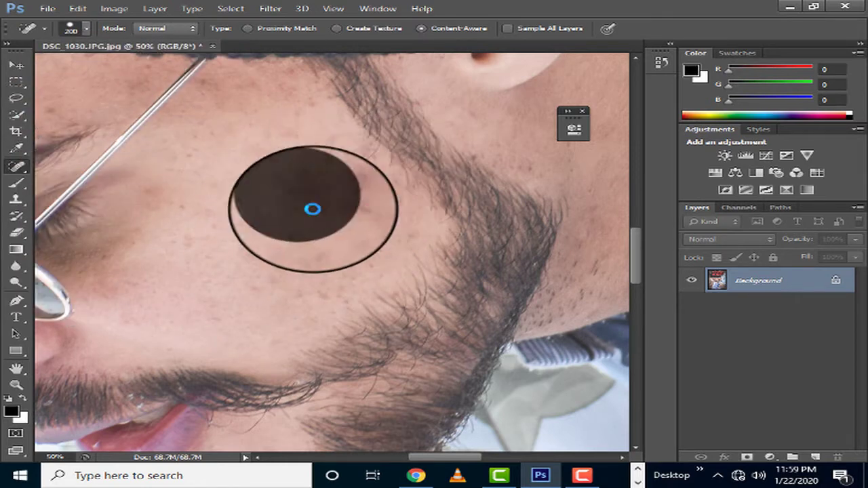
{"action": "mouse_move", "coordinate": [349, 245]}
{"action": "left_mouse_down"}
{"action": "mouse_move", "coordinate": [310, 203]}
{"action": "mouse_move", "coordinate": [352, 206]}
{"action": "left_mouse_up"}
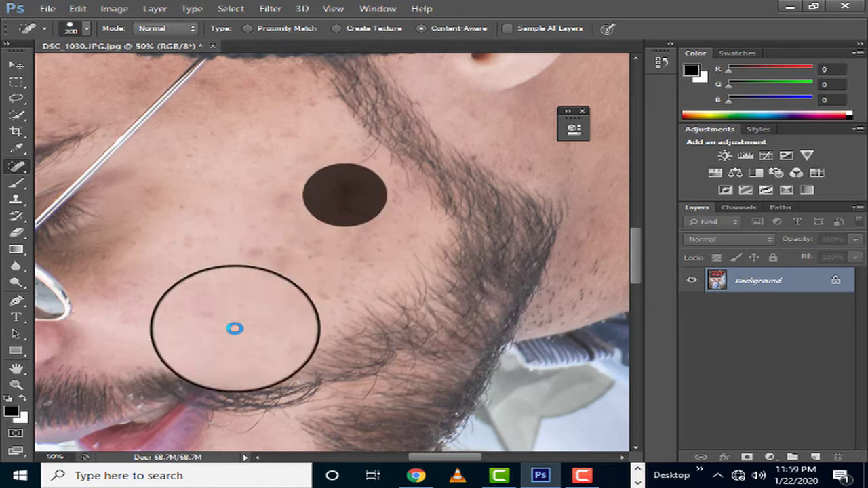
{"action": "key", "text": "bracketleft"}
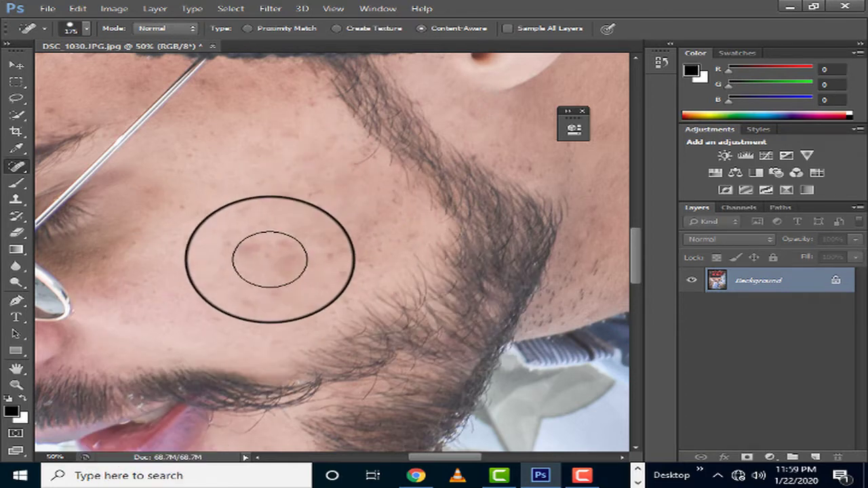
{"action": "left_click", "coordinate": [269, 260]}
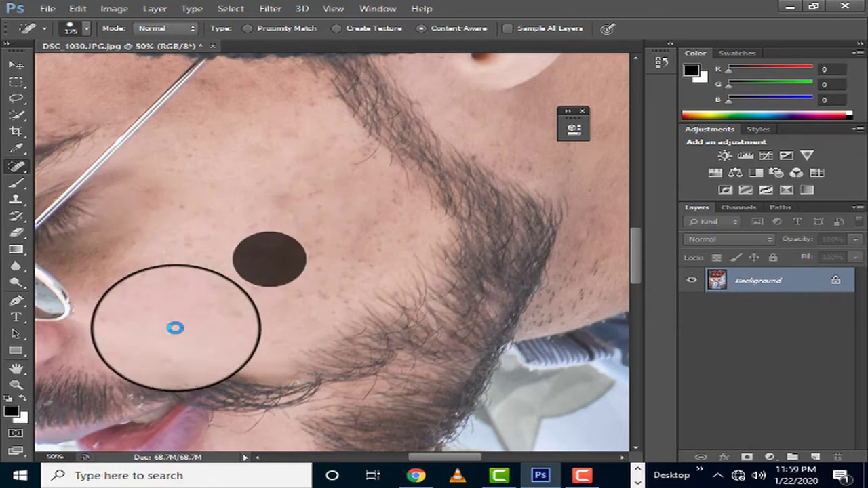
{"action": "left_click", "coordinate": [16, 384]}
Step: Zoom out to the full portrait and apply Imagenomic Portraiture with Smoothing: High
{"action": "right_click", "coordinate": [287, 271]}
{"action": "left_click", "coordinate": [288, 264]}
{"action": "right_click", "coordinate": [227, 129]}
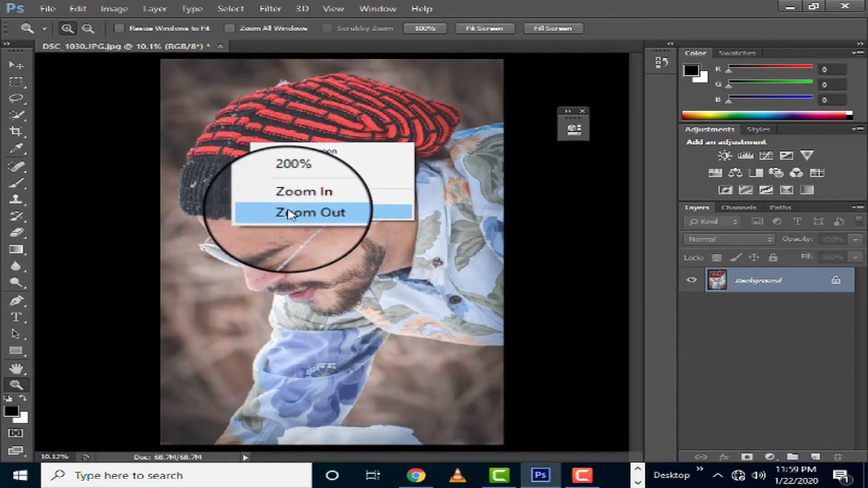
{"action": "left_click", "coordinate": [291, 213]}
{"action": "left_click", "coordinate": [270, 9]}
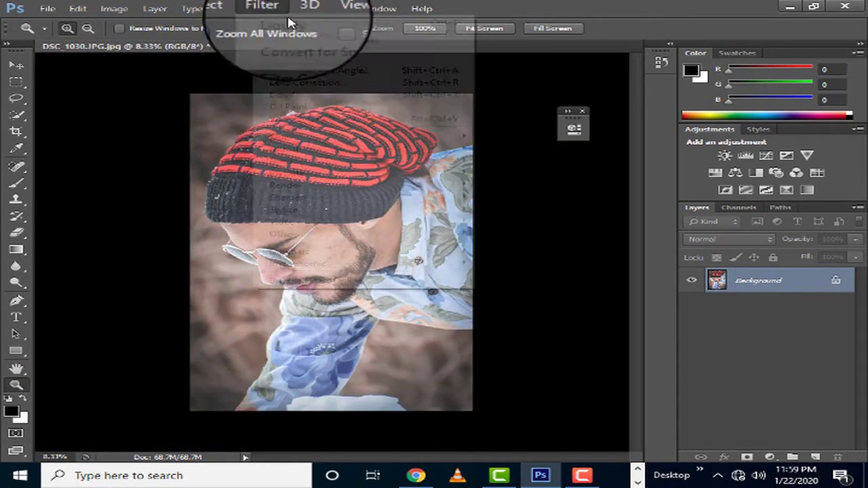
{"action": "mouse_move", "coordinate": [299, 264]}
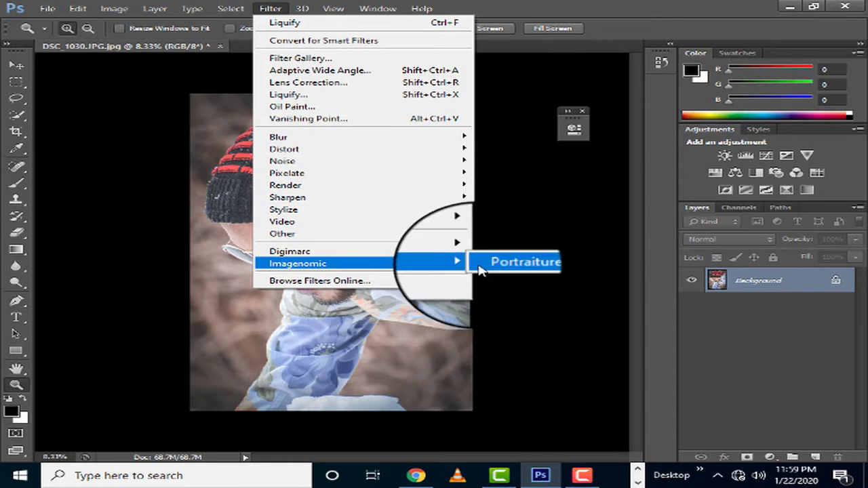
{"action": "left_click", "coordinate": [479, 269]}
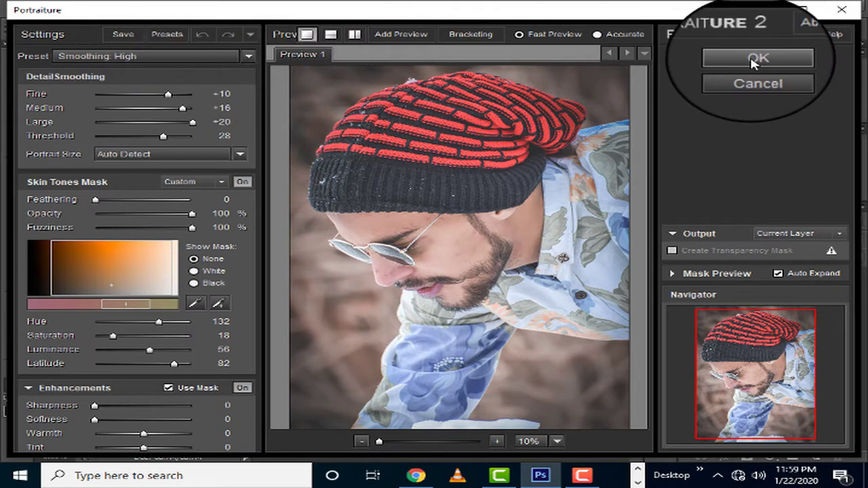
{"action": "key", "text": "Return"}
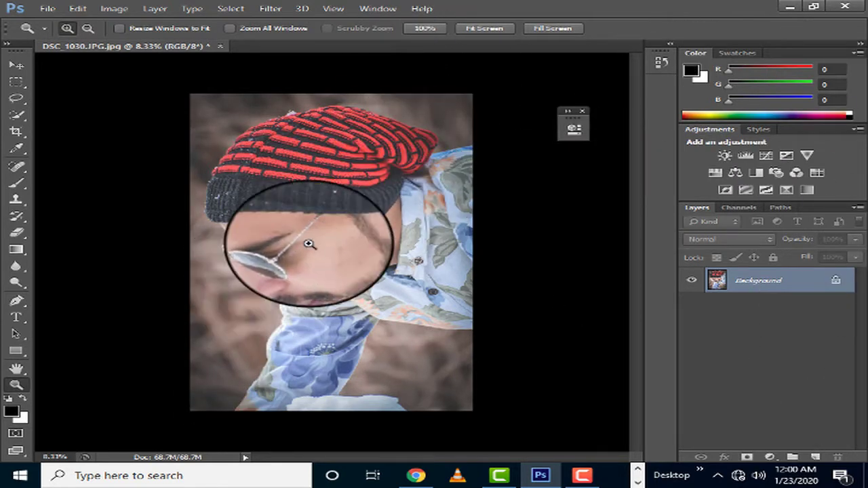
Step: Zoom in on the face, select the Mixer Brush, and duplicate the Background layer
{"action": "left_click", "coordinate": [273, 271]}
{"action": "left_click", "coordinate": [271, 266]}
{"action": "left_click", "coordinate": [268, 258]}
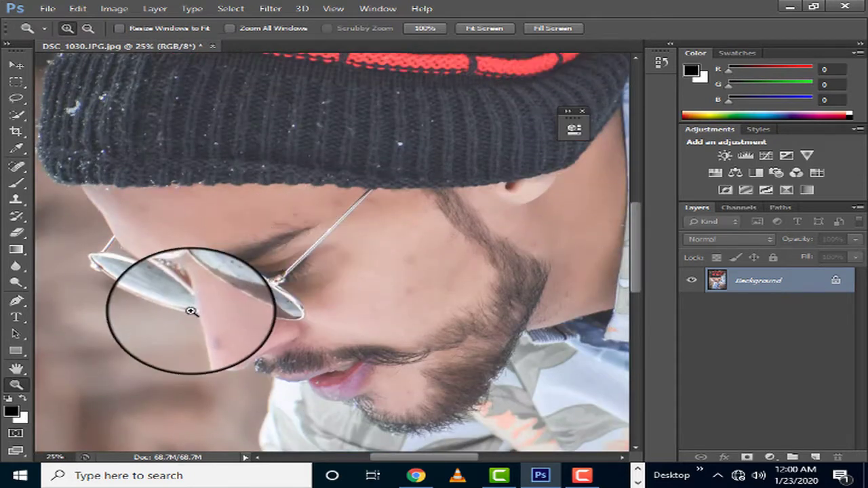
{"action": "left_click", "coordinate": [16, 183]}
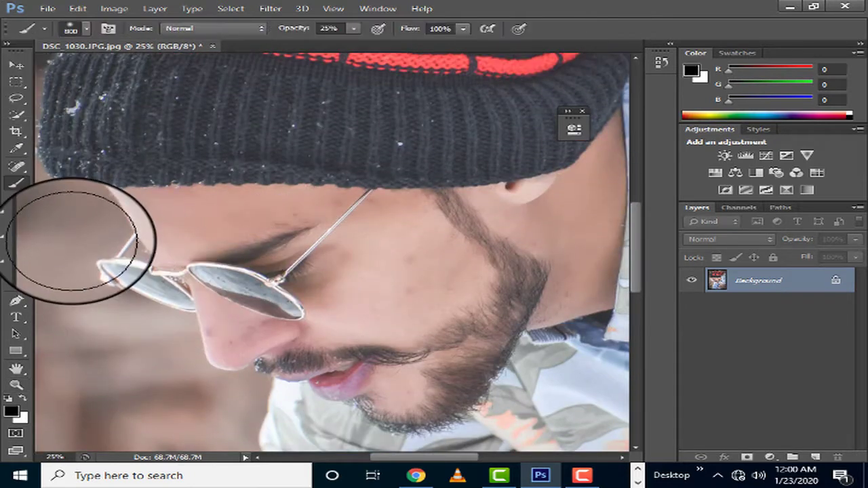
{"action": "right_click", "coordinate": [16, 182]}
{"action": "left_click", "coordinate": [91, 215]}
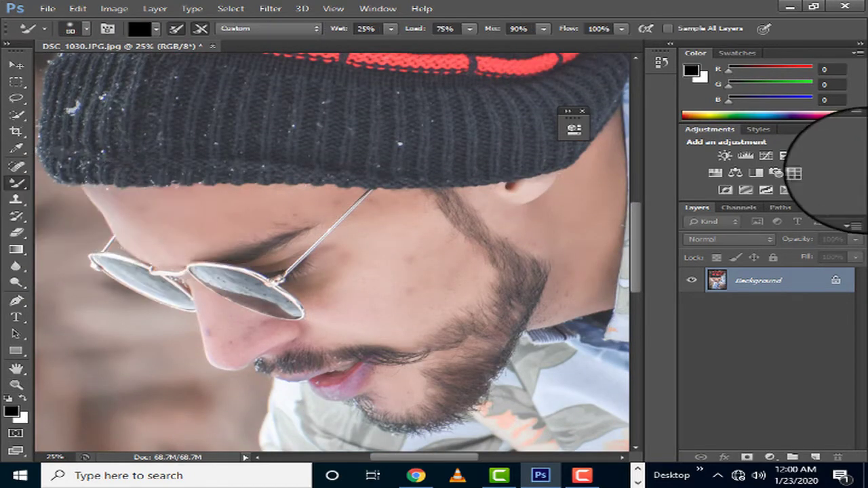
{"action": "left_click_drag", "start_coordinate": [758, 285], "coordinate": [793, 457]}
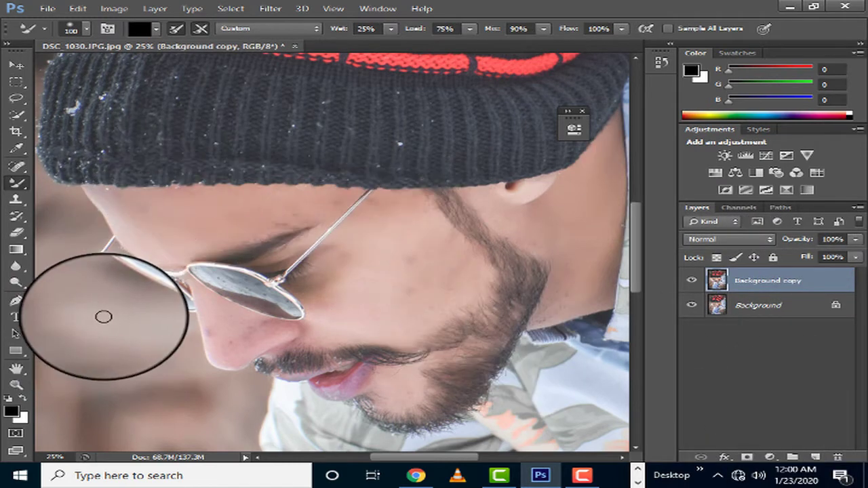
Step: Enlarge the mixer brush and set the foreground colour to skin tone d4bfba
{"action": "key", "text": "bracketright"}
{"action": "left_click", "coordinate": [11, 412]}
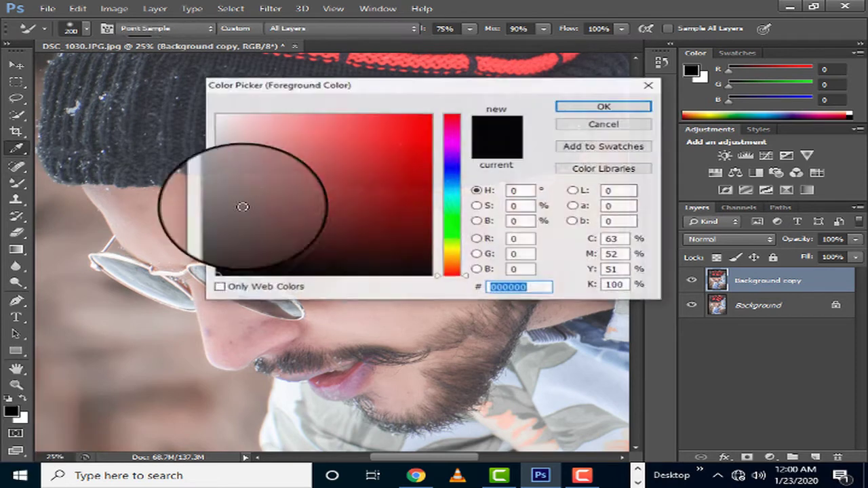
{"action": "left_click", "coordinate": [164, 242]}
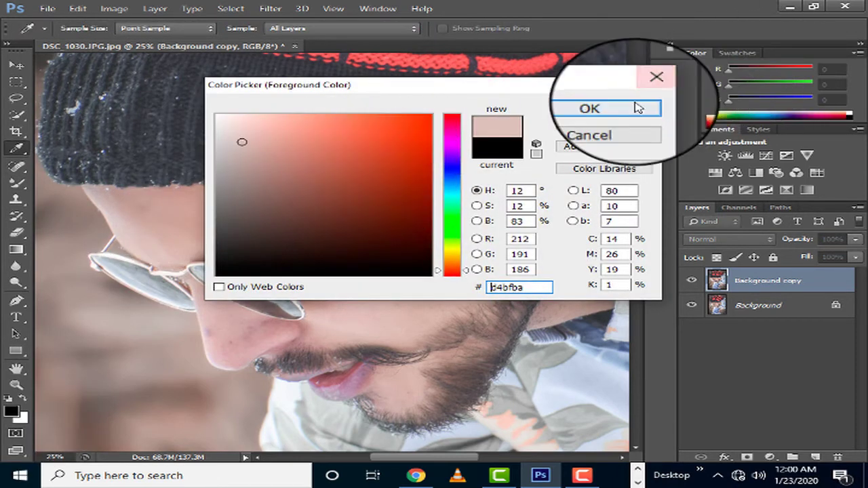
{"action": "left_click", "coordinate": [604, 107]}
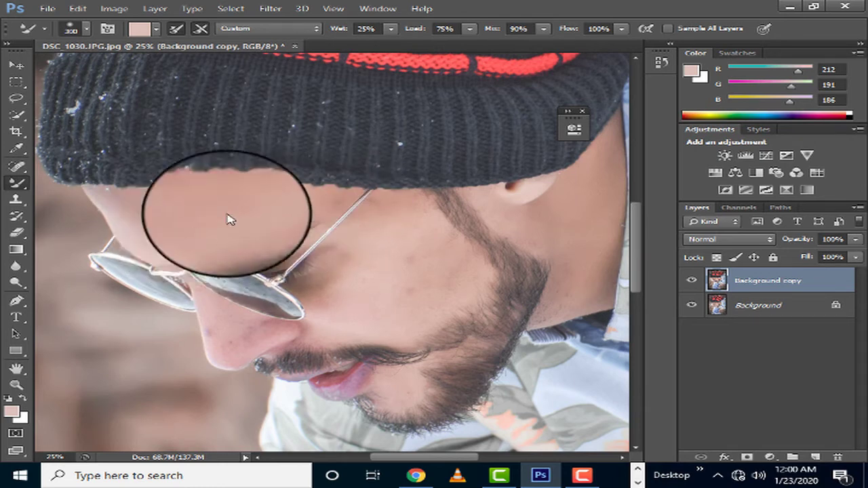
Step: Blend the cheek, forehead, nose and jaw with the Mixer Brush at sizes 400, 250 and 175
{"action": "key", "text": "bracketleft"}
{"action": "key", "text": "bracketleft"}
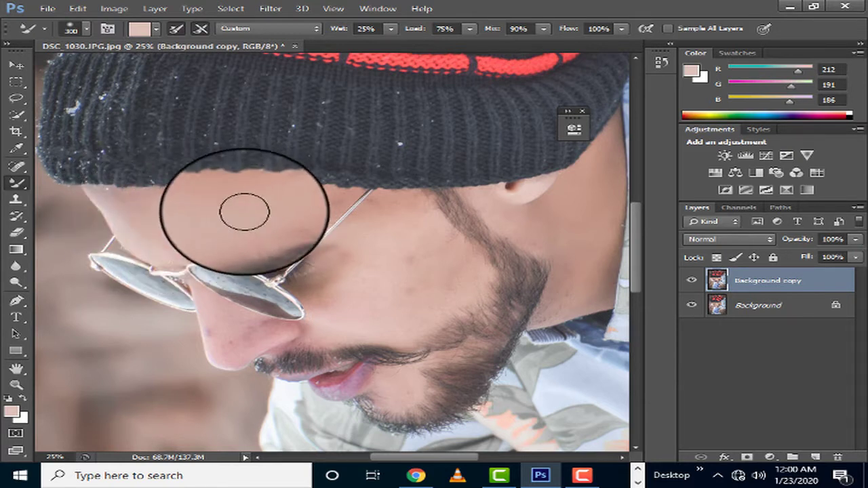
{"action": "key", "text": "bracketright"}
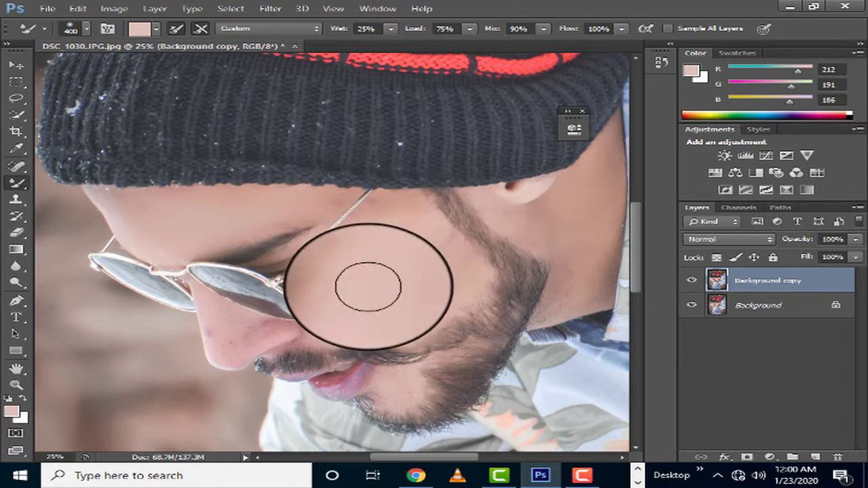
{"action": "key", "text": "bracketleft"}
{"action": "key", "text": "bracketleft"}
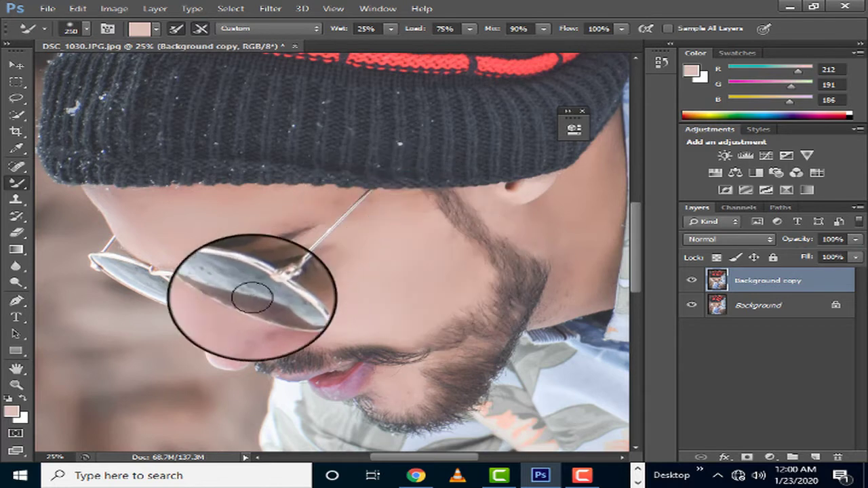
{"action": "key", "text": "bracketleft"}
{"action": "key", "text": "bracketleft"}
{"action": "key", "text": "bracketleft"}
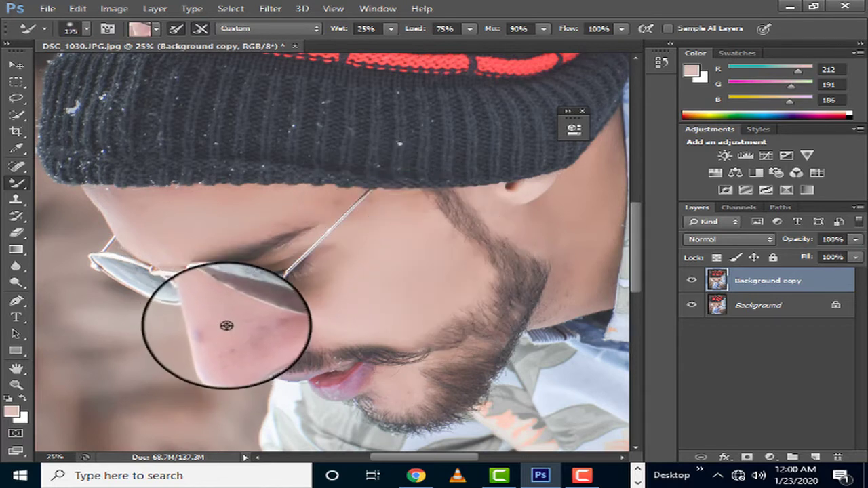
{"action": "mouse_move", "coordinate": [227, 326]}
{"action": "left_mouse_down"}
{"action": "mouse_move", "coordinate": [217, 328]}
{"action": "mouse_move", "coordinate": [244, 340]}
{"action": "mouse_move", "coordinate": [226, 319]}
{"action": "left_mouse_up"}
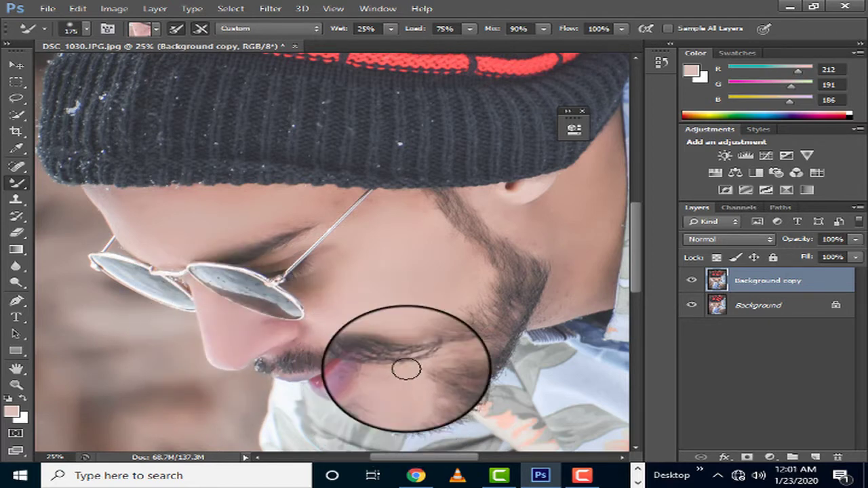
{"action": "left_click_drag", "start_coordinate": [583, 201], "coordinate": [494, 235]}
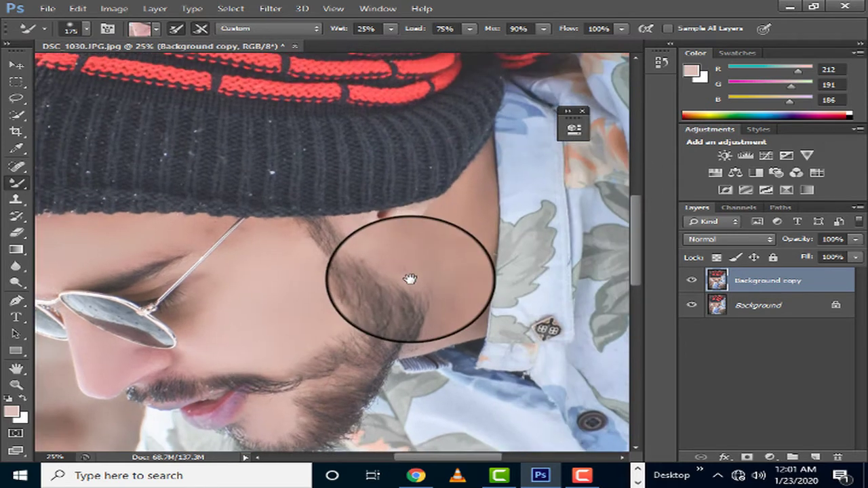
{"action": "key", "text": "bracketright"}
{"action": "key", "text": "bracketright"}
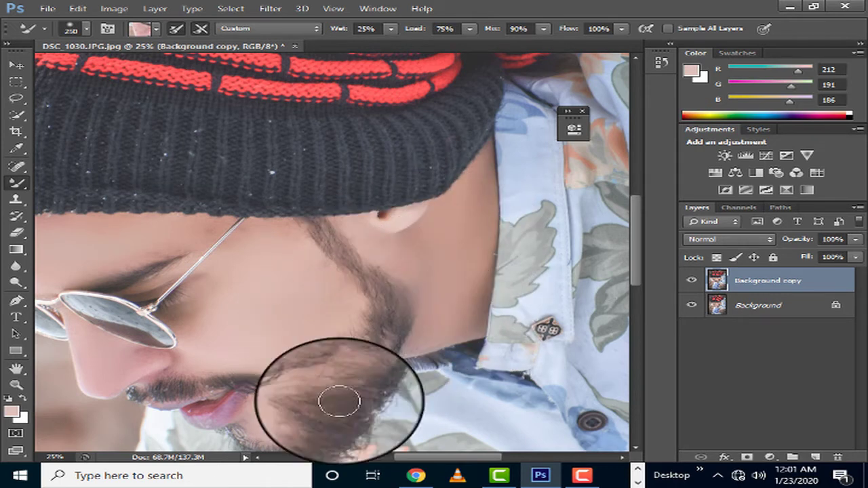
Step: Zoom the view out to 12.5%
{"action": "left_click", "coordinate": [13, 380]}
{"action": "right_click", "coordinate": [196, 282]}
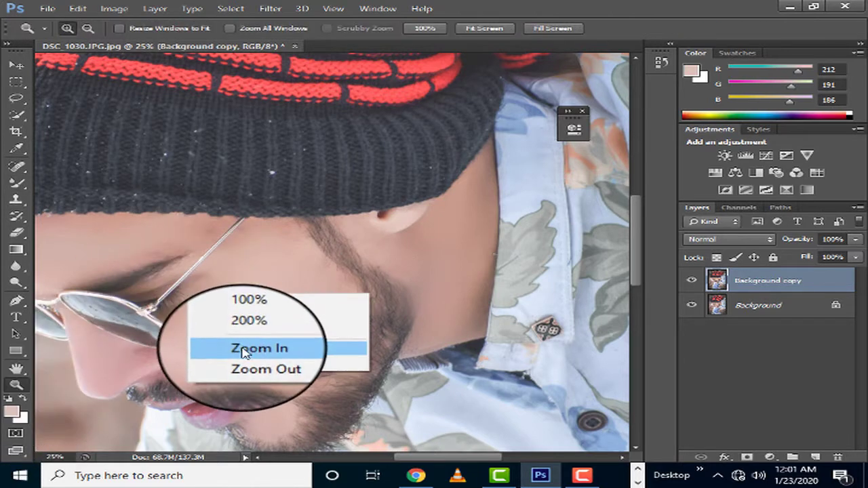
{"action": "left_click", "coordinate": [234, 360]}
{"action": "right_click", "coordinate": [237, 247]}
{"action": "left_click", "coordinate": [305, 323]}
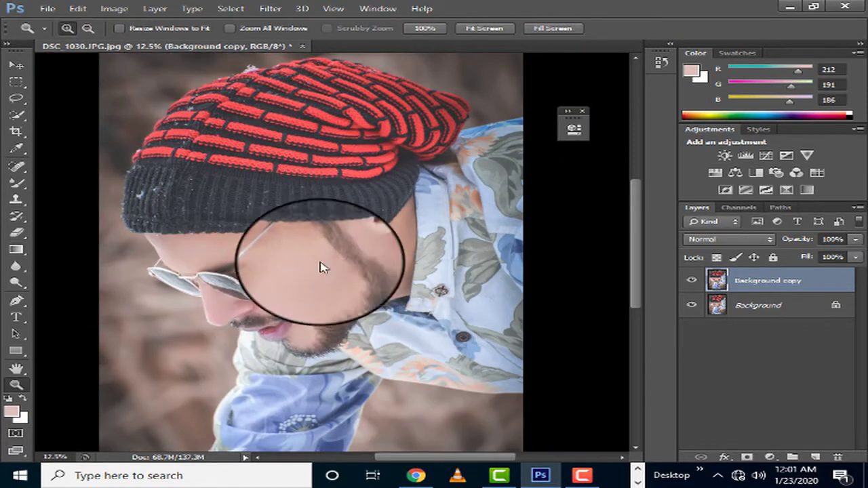
{"action": "right_click", "coordinate": [275, 252]}
{"action": "left_click", "coordinate": [318, 314]}
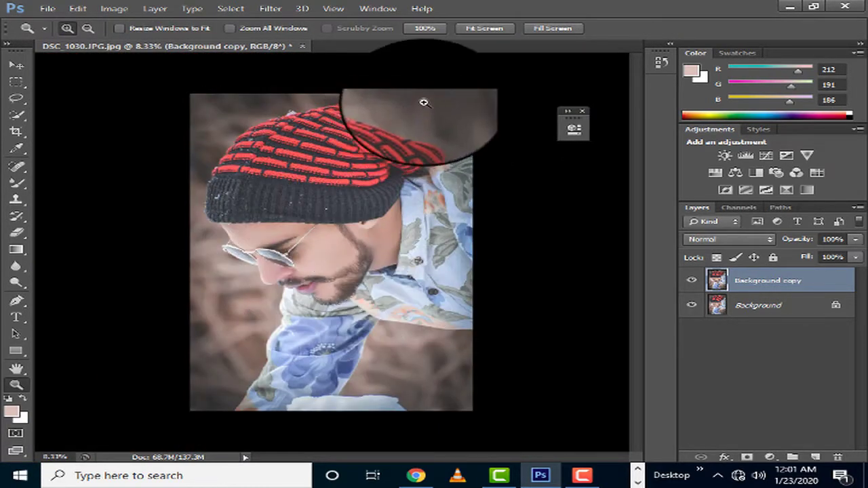
{"action": "left_click", "coordinate": [672, 46]}
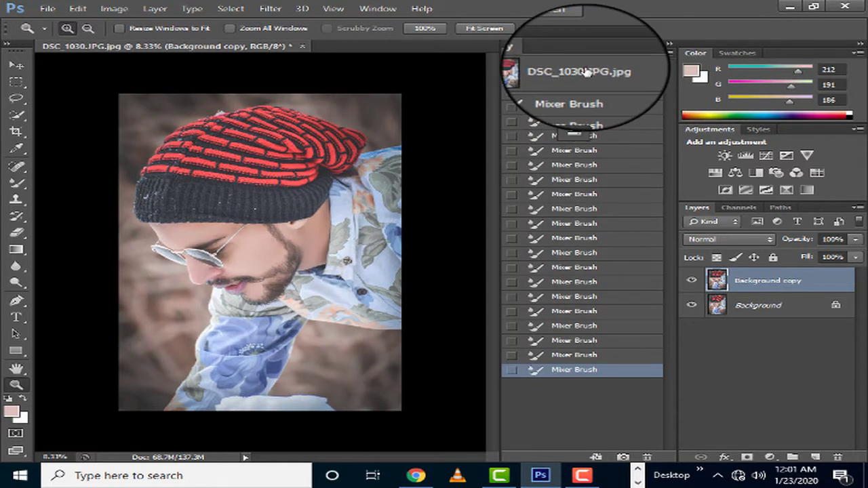
{"action": "left_click", "coordinate": [577, 70]}
{"action": "left_click", "coordinate": [252, 271]}
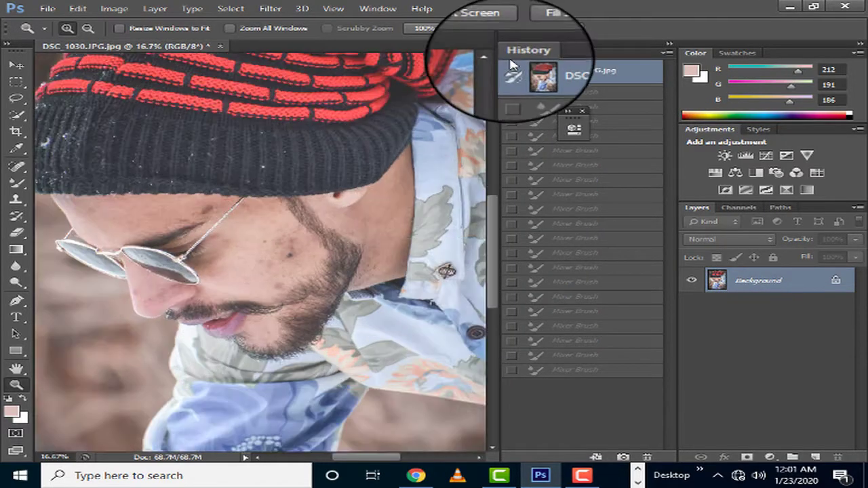
{"action": "left_click", "coordinate": [574, 370]}
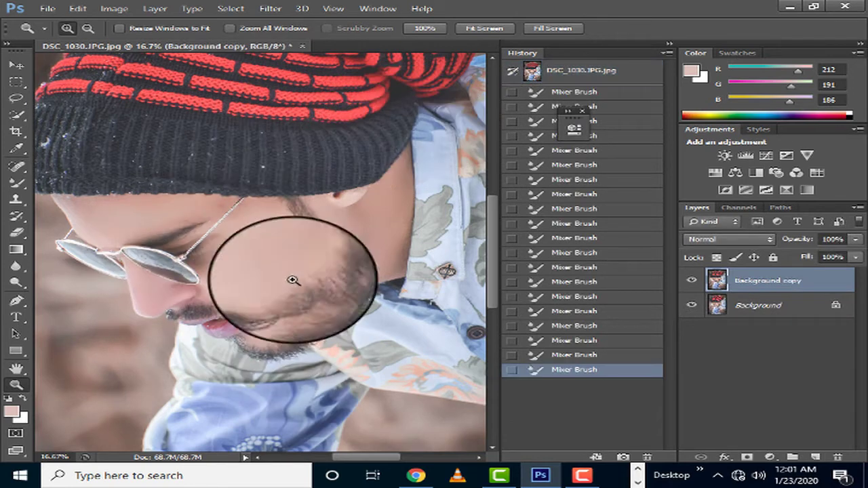
{"action": "left_click", "coordinate": [610, 76]}
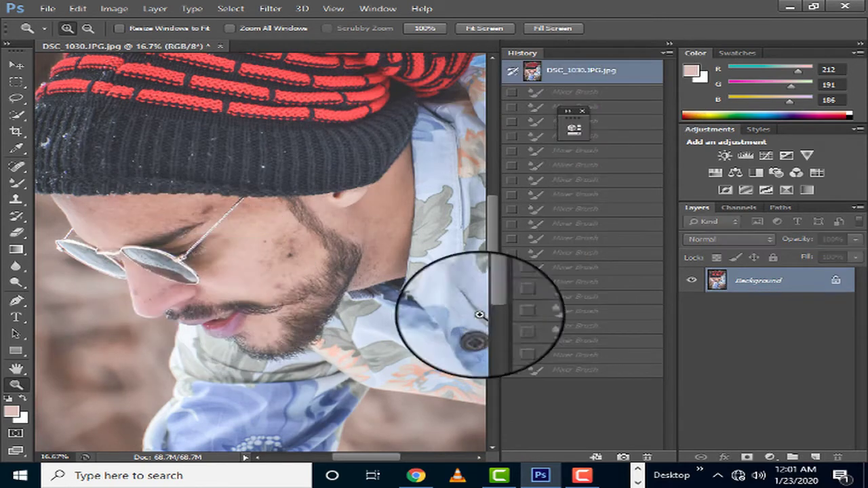
{"action": "left_click", "coordinate": [555, 372]}
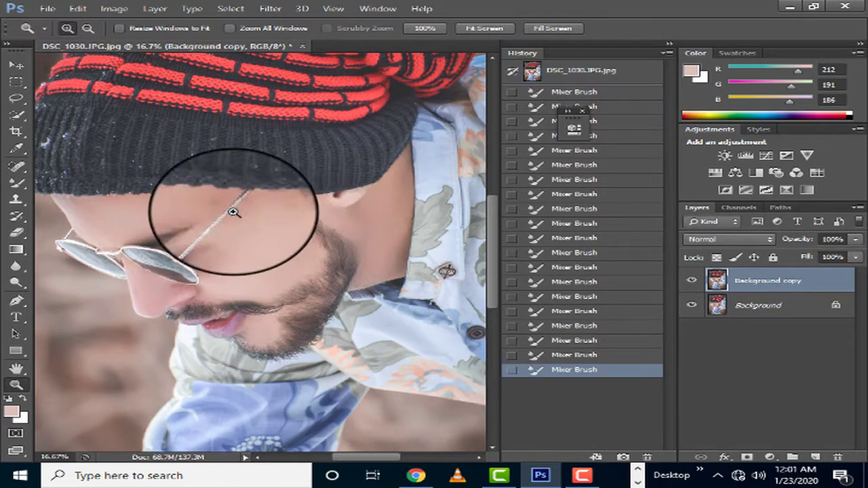
{"action": "left_click", "coordinate": [670, 47]}
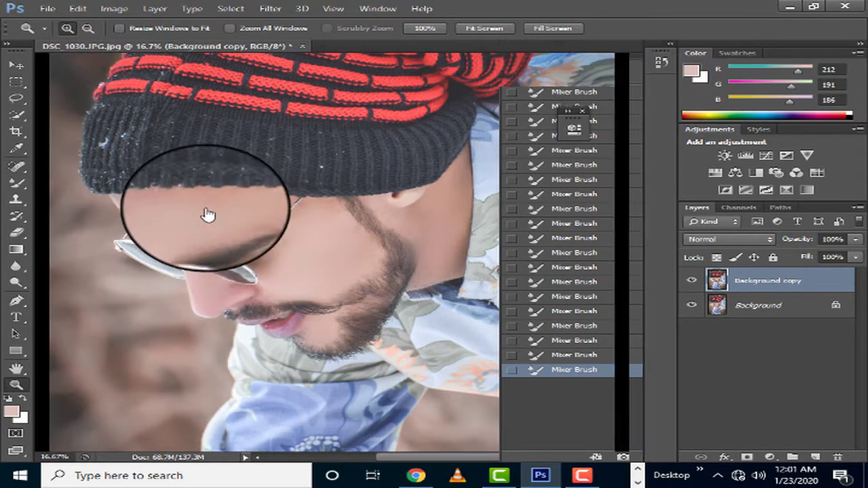
{"action": "right_click", "coordinate": [207, 210]}
{"action": "left_click", "coordinate": [288, 278]}
{"action": "right_click", "coordinate": [230, 102]}
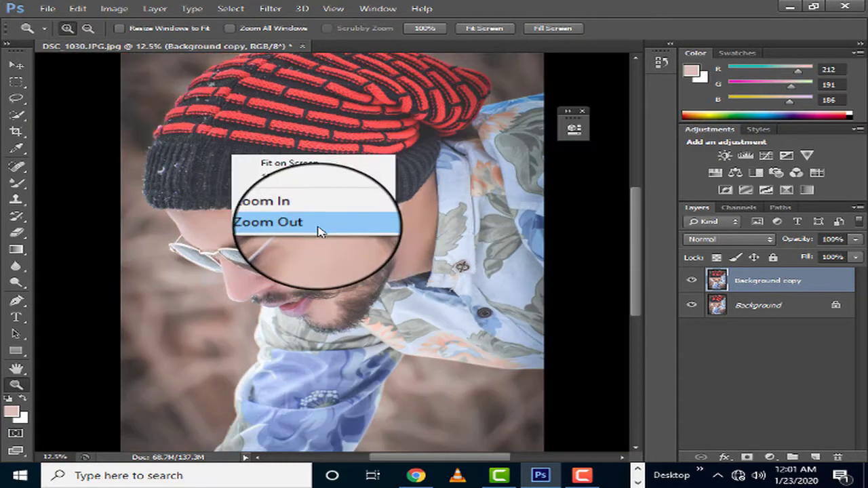
{"action": "left_click", "coordinate": [320, 229]}
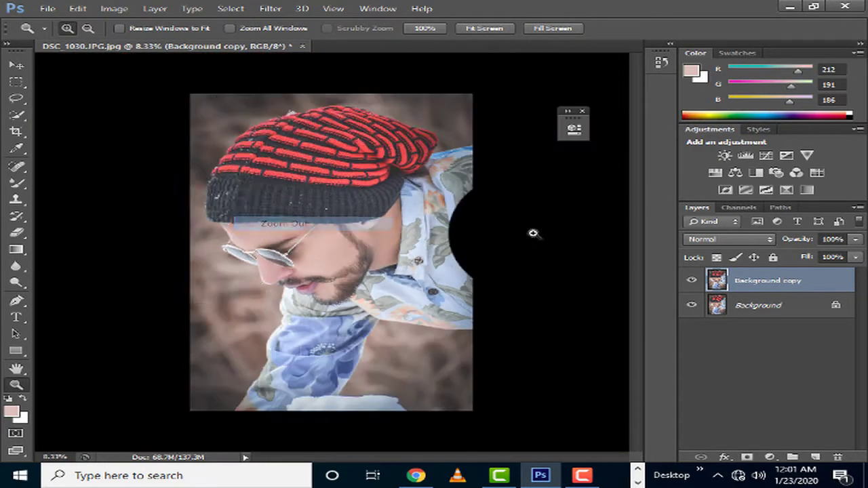
Step: Add a Color Lookup adjustment layer using the filmstock_50.3dl 3DLUT look
{"action": "left_click", "coordinate": [817, 174]}
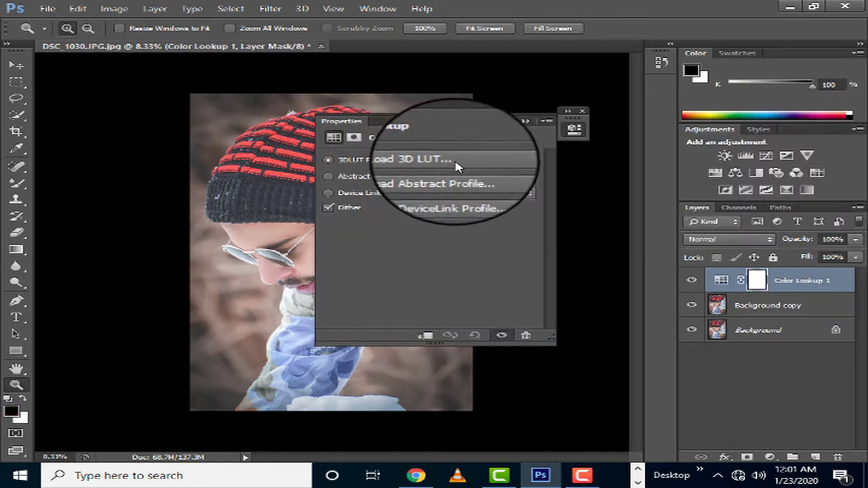
{"action": "left_click", "coordinate": [419, 167]}
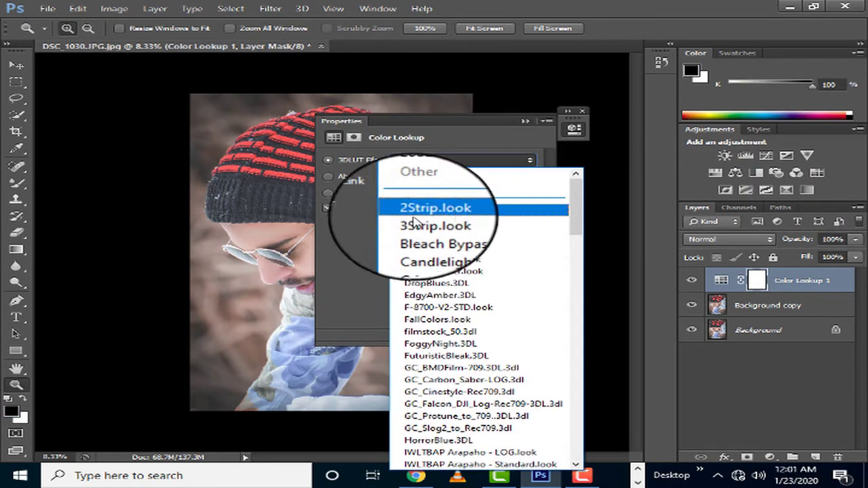
{"action": "left_click", "coordinate": [519, 210]}
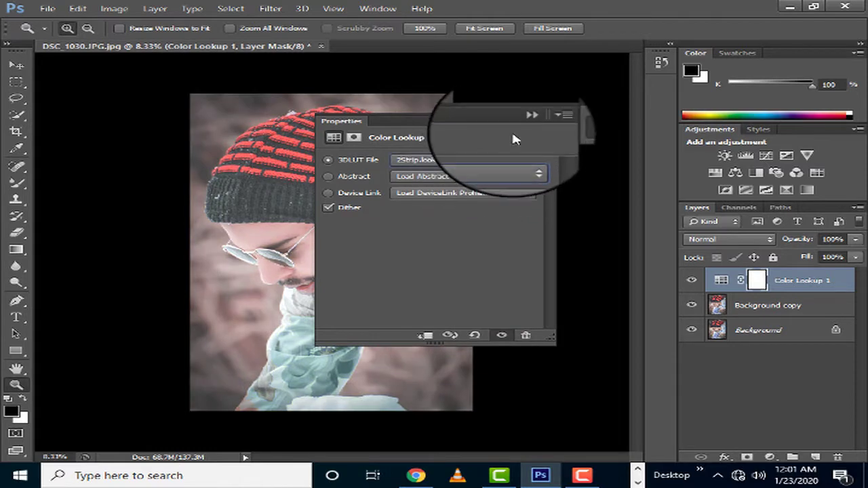
{"action": "key", "text": "Down"}
{"action": "key", "text": "Down"}
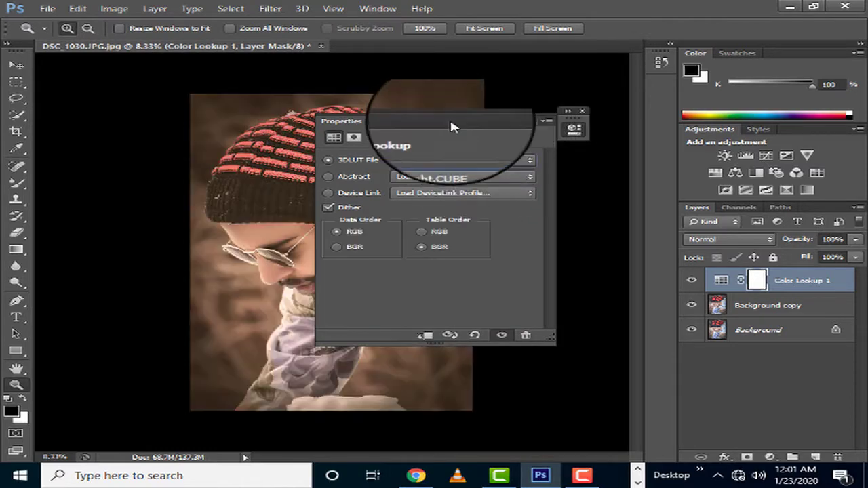
{"action": "key", "text": "Down"}
{"action": "key", "text": "Down"}
{"action": "key", "text": "Down"}
{"action": "key", "text": "Down"}
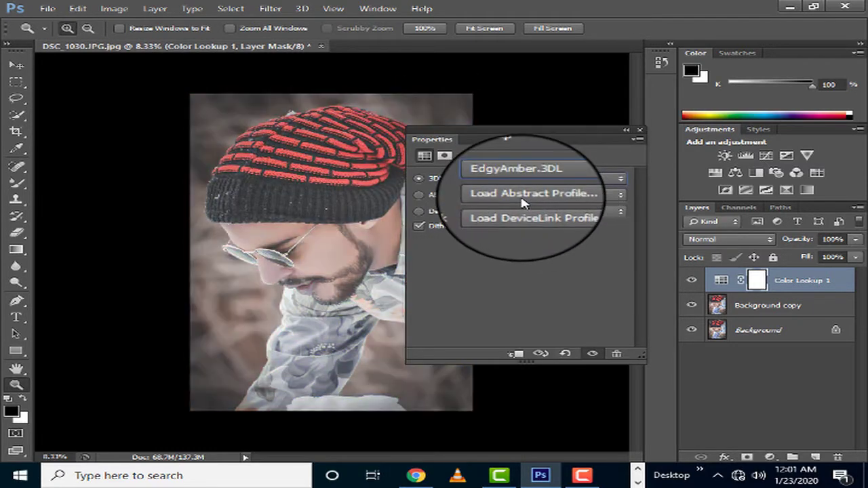
{"action": "key", "text": "Down"}
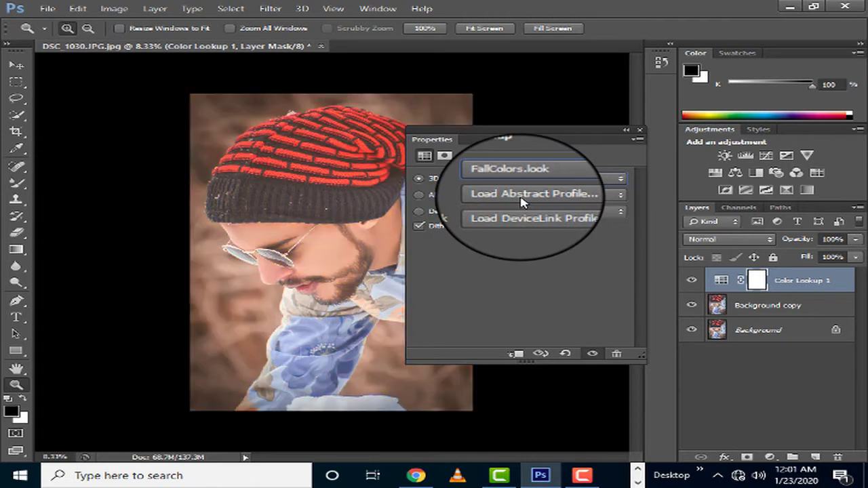
{"action": "key", "text": "Down"}
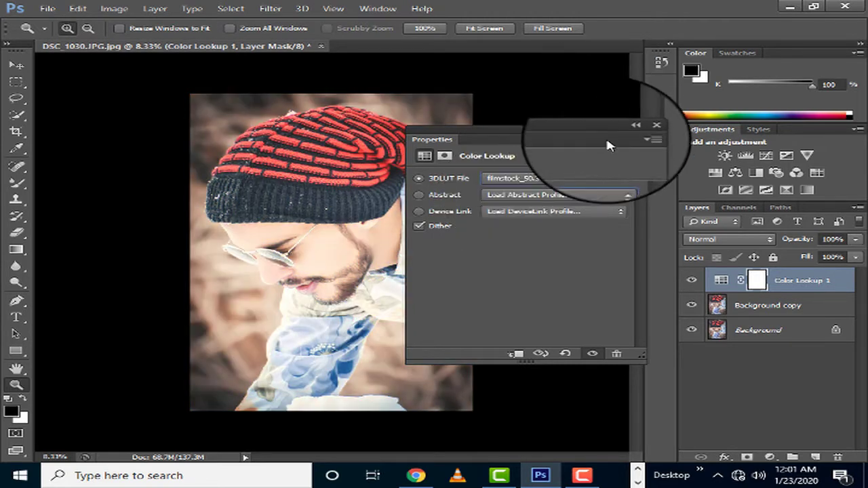
{"action": "left_click", "coordinate": [624, 132]}
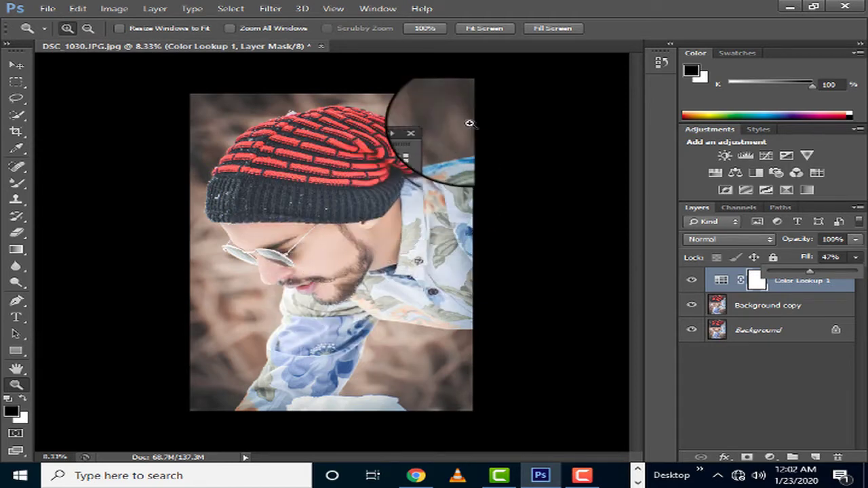
{"action": "left_click", "coordinate": [432, 131]}
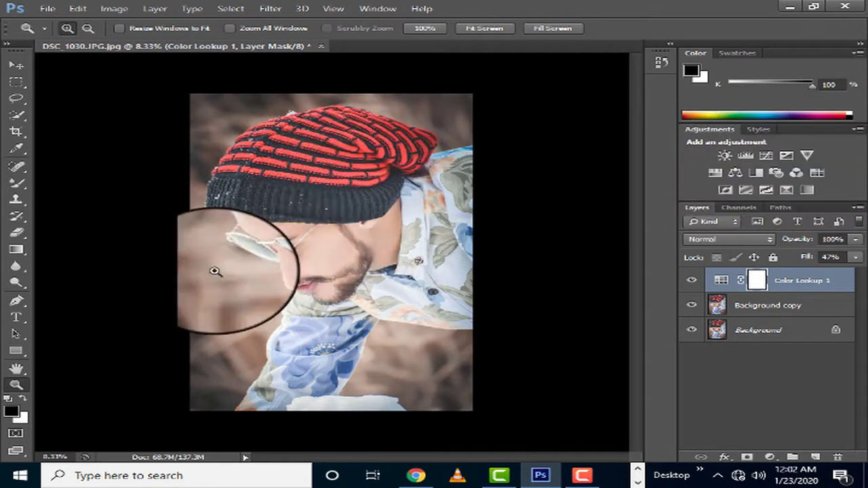
Step: Add an Exposure adjustment layer with exposure about 0.06 and offset -0.0124
{"action": "left_click", "coordinate": [787, 157]}
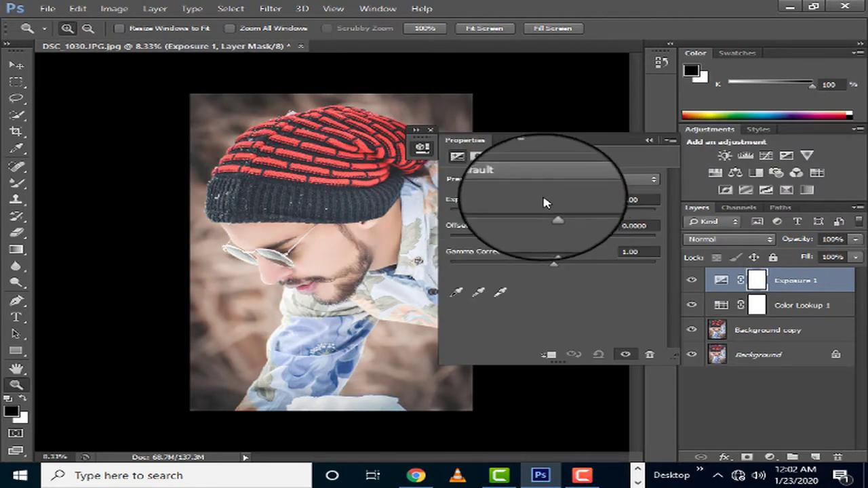
{"action": "left_click_drag", "start_coordinate": [555, 214], "coordinate": [551, 241]}
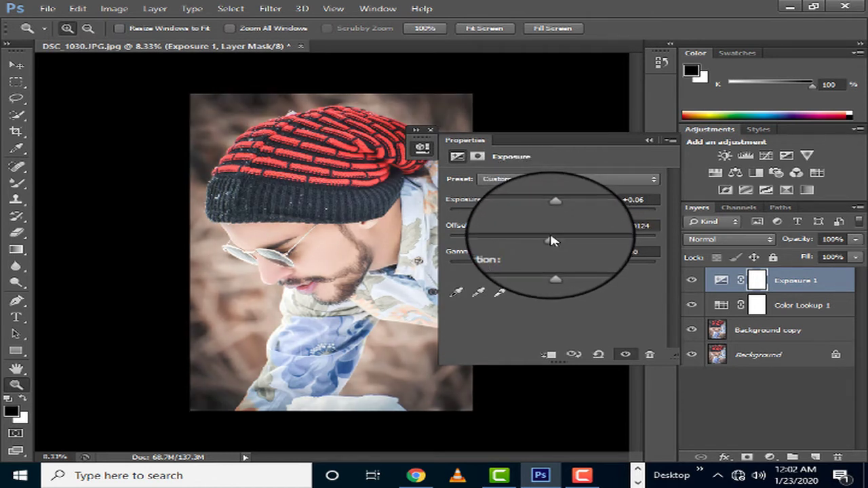
{"action": "left_click", "coordinate": [650, 141]}
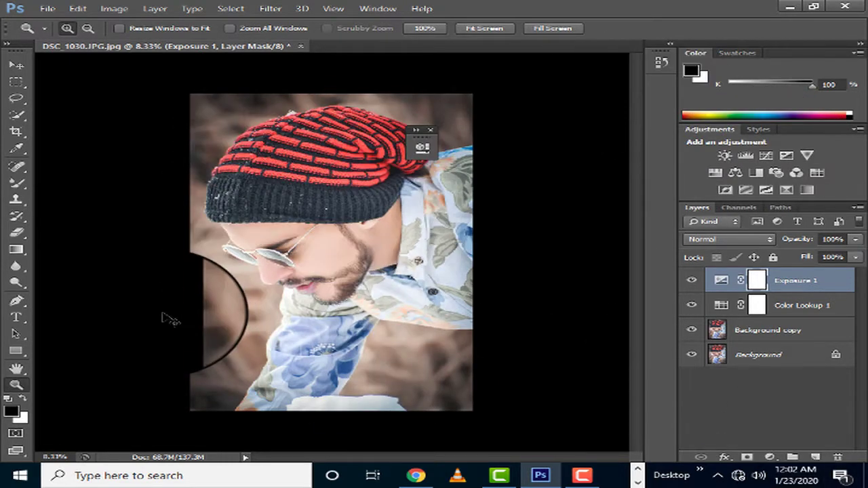
{"action": "left_click", "coordinate": [430, 133]}
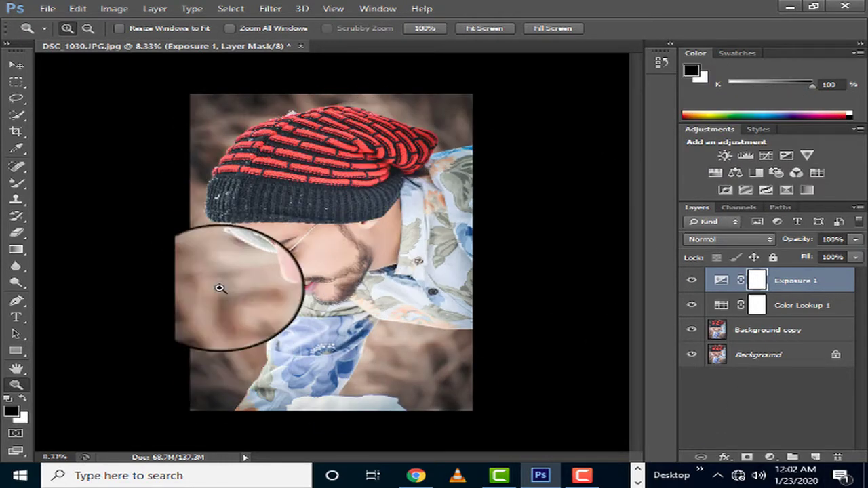
Step: Toggle the Color Lookup 1 layer's visibility off and on to compare the look
{"action": "left_click", "coordinate": [687, 307]}
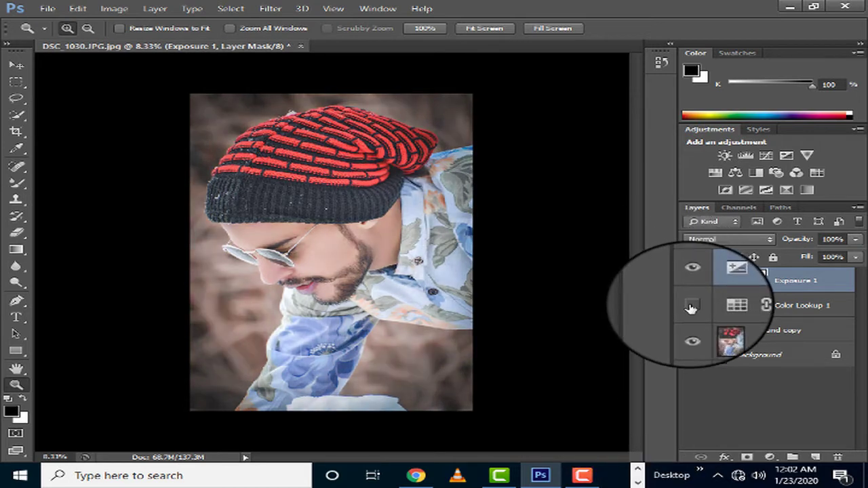
{"action": "left_click", "coordinate": [689, 308]}
{"action": "left_click", "coordinate": [691, 308]}
{"action": "left_click", "coordinate": [691, 309]}
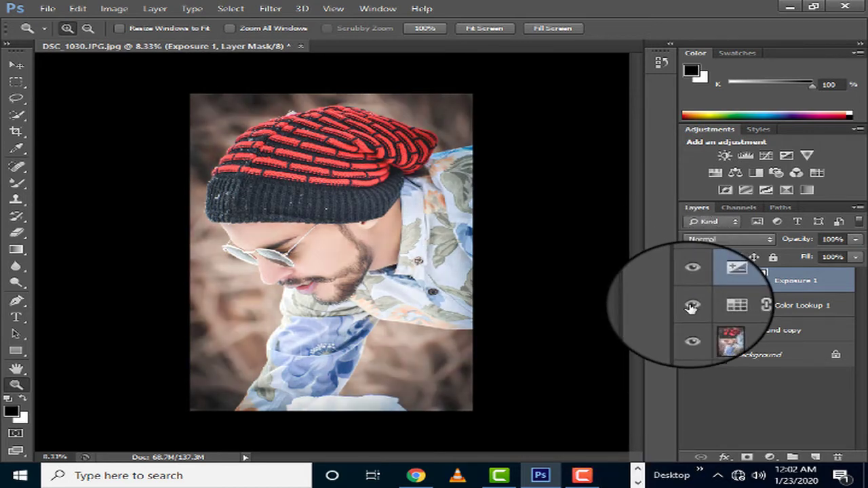
Step: Save the portrait as DSC_1030.jpg at JPEG quality 12 (Maximum), then close it
{"action": "key", "text": "ctrl+shift+s"}
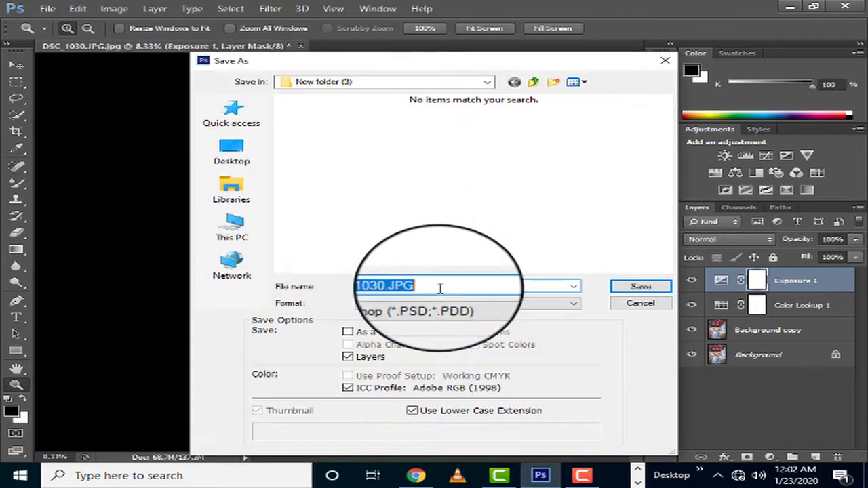
{"action": "left_click", "coordinate": [468, 304]}
{"action": "left_click", "coordinate": [451, 195]}
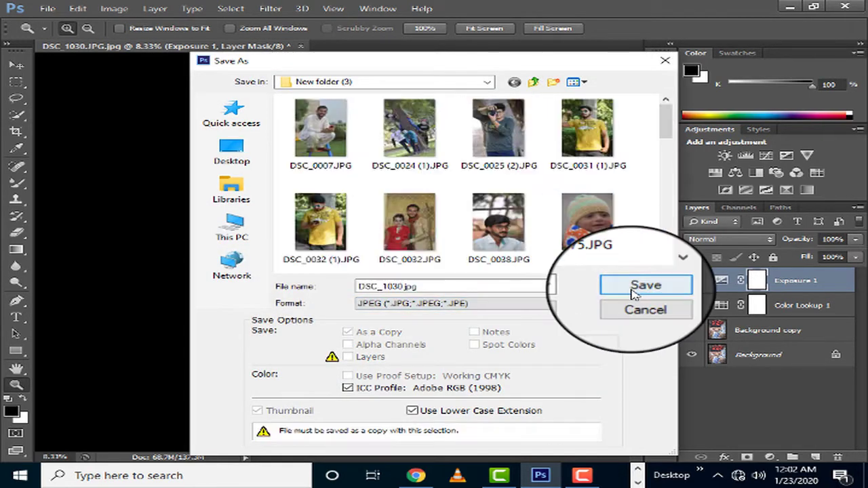
{"action": "left_click", "coordinate": [635, 288]}
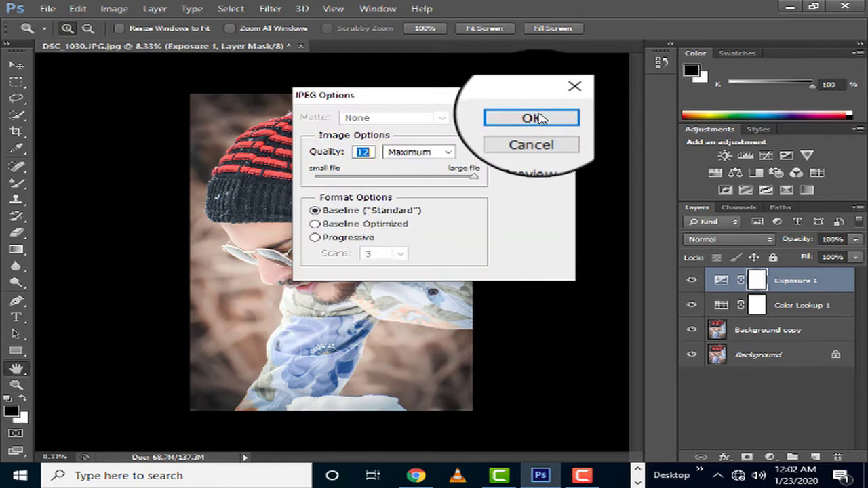
{"action": "left_click", "coordinate": [531, 118]}
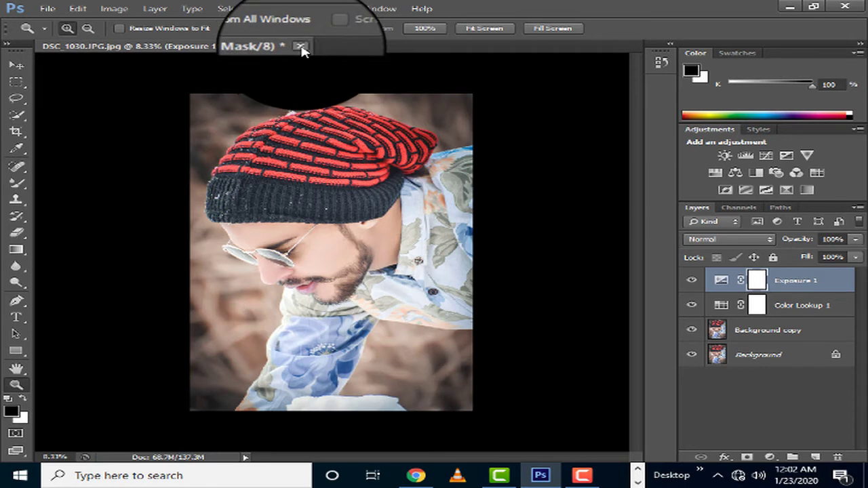
{"action": "left_click", "coordinate": [302, 47]}
Step: Discard the layered changes and reopen DSC_1030.jpg from New folder (3) in Camera Raw
{"action": "left_click", "coordinate": [414, 259]}
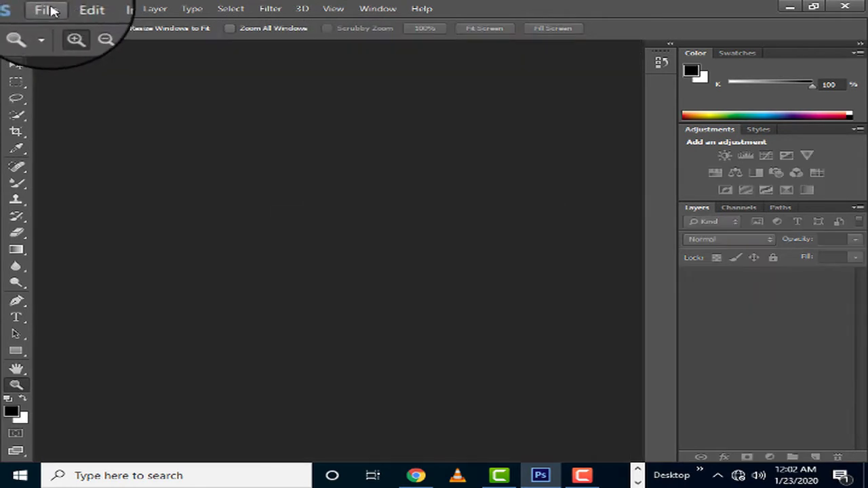
{"action": "left_click", "coordinate": [51, 10]}
{"action": "left_click", "coordinate": [58, 33]}
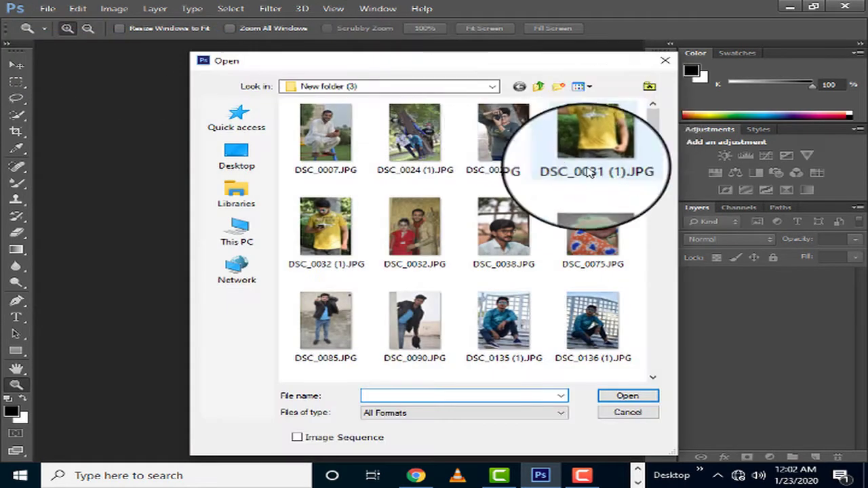
{"action": "mouse_move", "coordinate": [649, 155]}
{"action": "left_mouse_down"}
{"action": "mouse_move", "coordinate": [680, 348]}
{"action": "mouse_move", "coordinate": [669, 295]}
{"action": "left_mouse_up"}
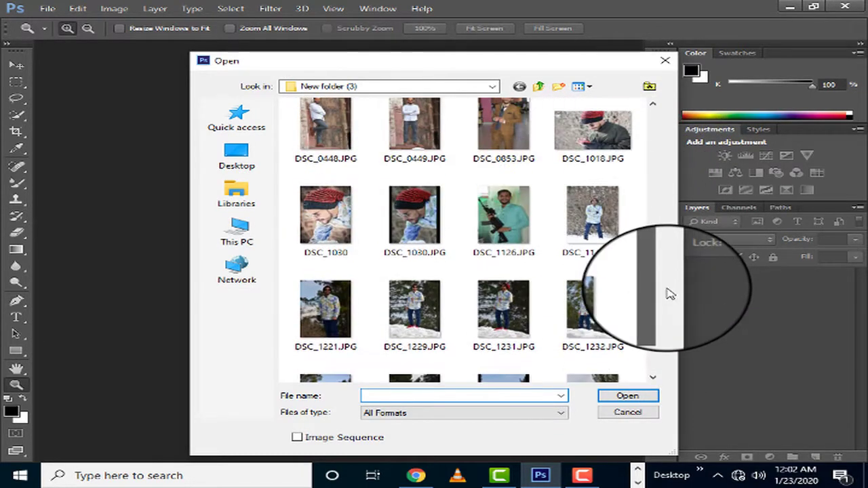
{"action": "double_click", "coordinate": [306, 234]}
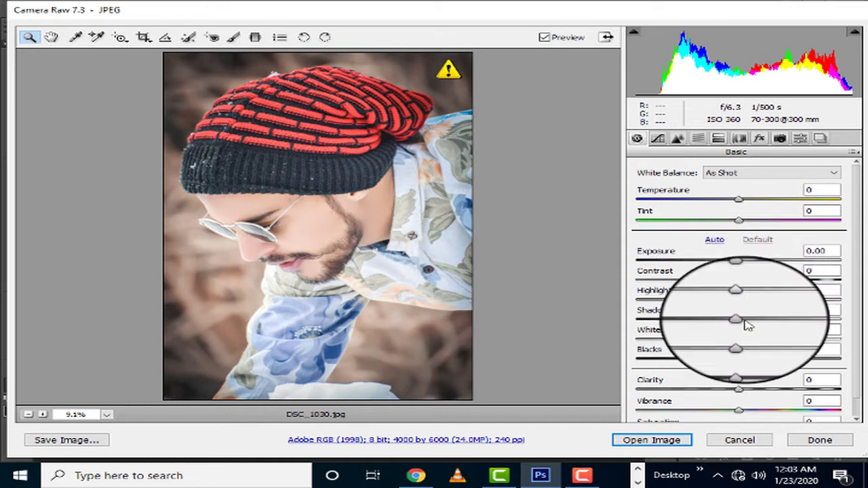
Step: Set Camera Raw Blacks -19, Highlights +4, Shadows +34, Vibrance +24, then open DSC_1030.jpg in Photoshop
{"action": "mouse_move", "coordinate": [716, 367]}
{"action": "left_mouse_down"}
{"action": "mouse_move", "coordinate": [769, 392]}
{"action": "mouse_move", "coordinate": [749, 406]}
{"action": "left_mouse_up"}
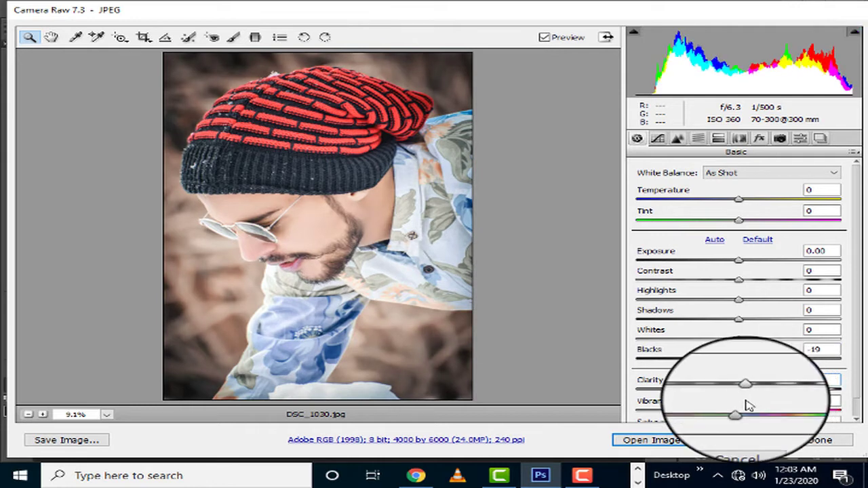
{"action": "mouse_move", "coordinate": [741, 299]}
{"action": "left_mouse_down"}
{"action": "mouse_move", "coordinate": [763, 309]}
{"action": "mouse_move", "coordinate": [748, 329]}
{"action": "mouse_move", "coordinate": [789, 325]}
{"action": "mouse_move", "coordinate": [775, 326]}
{"action": "left_mouse_up"}
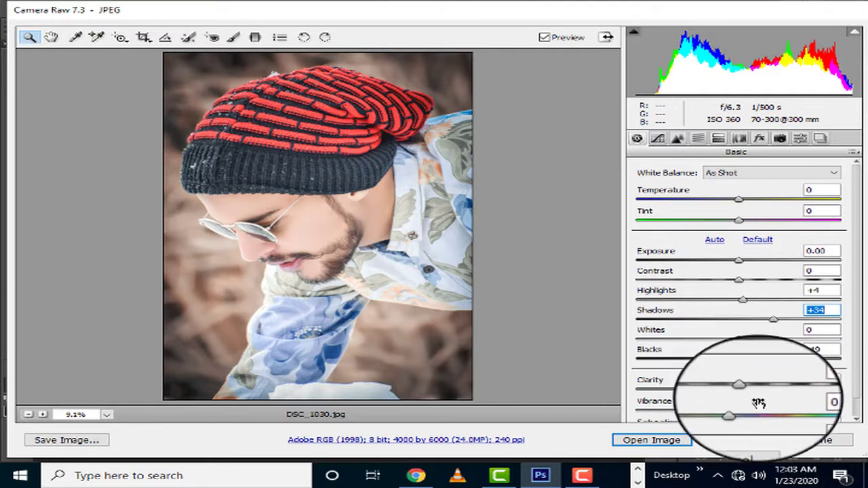
{"action": "left_click_drag", "start_coordinate": [739, 411], "coordinate": [760, 411]}
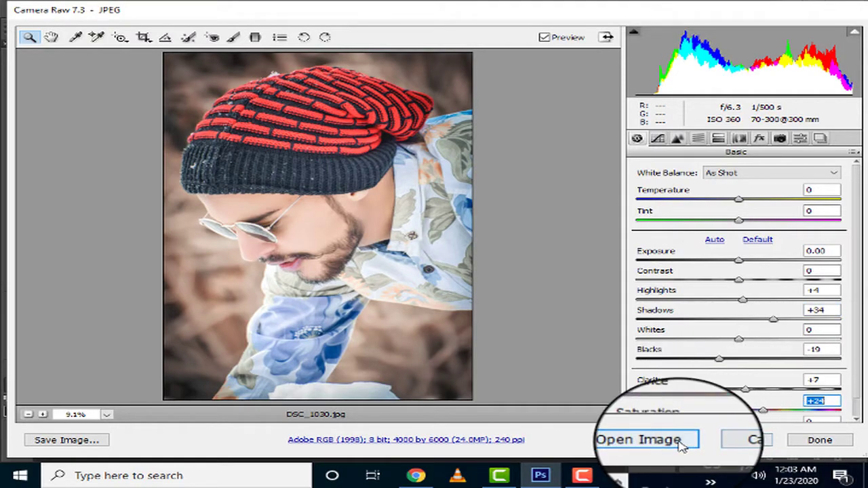
{"action": "left_click", "coordinate": [644, 441]}
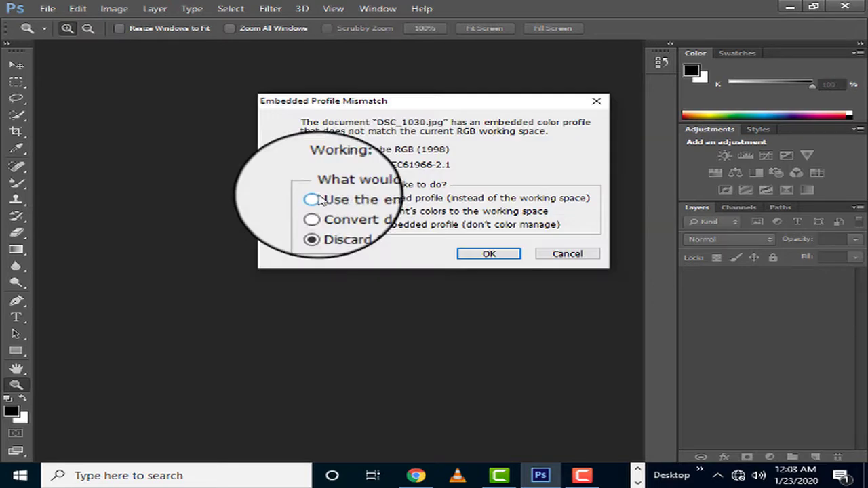
Step: Keep DSC_1030.jpg's embedded colour profile and zoom out to see the whole photo
{"action": "left_click", "coordinate": [314, 197]}
{"action": "left_click", "coordinate": [487, 256]}
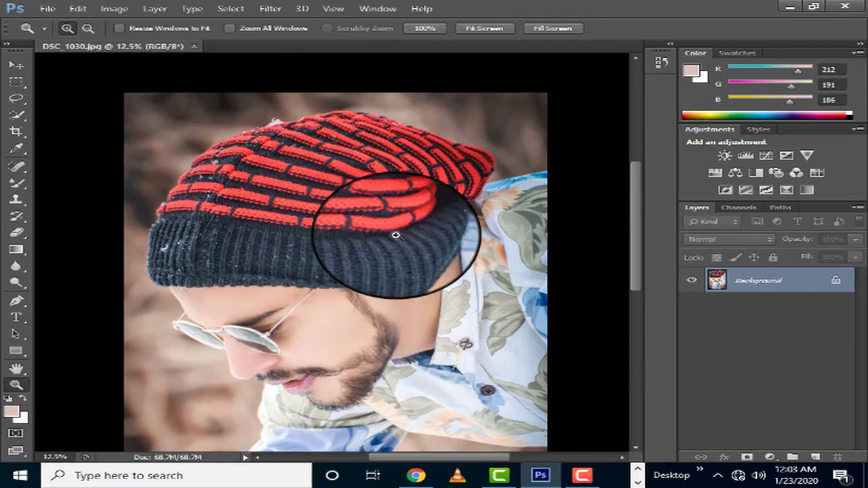
{"action": "right_click", "coordinate": [396, 235]}
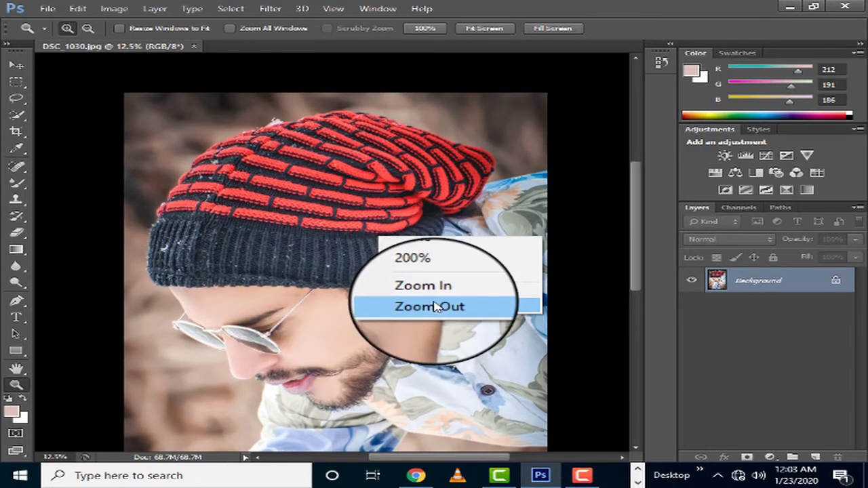
{"action": "left_click", "coordinate": [438, 295]}
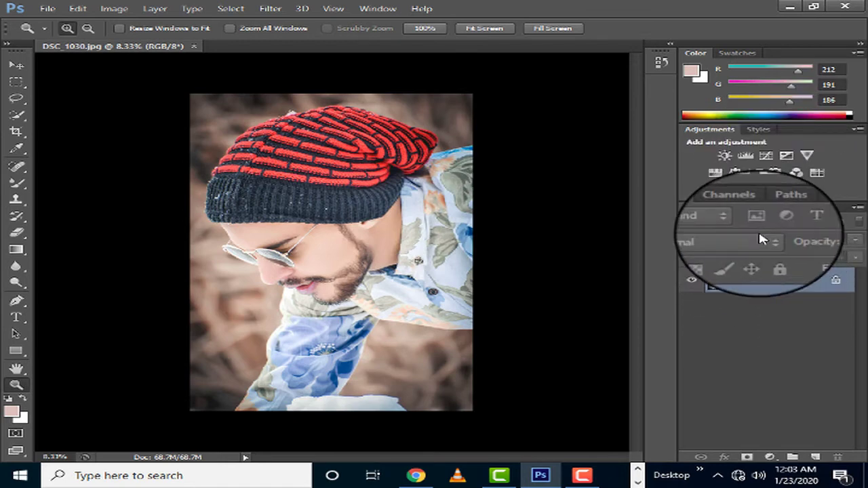
Step: Apply a trial High Pass filter to the photo
{"action": "left_click", "coordinate": [273, 6]}
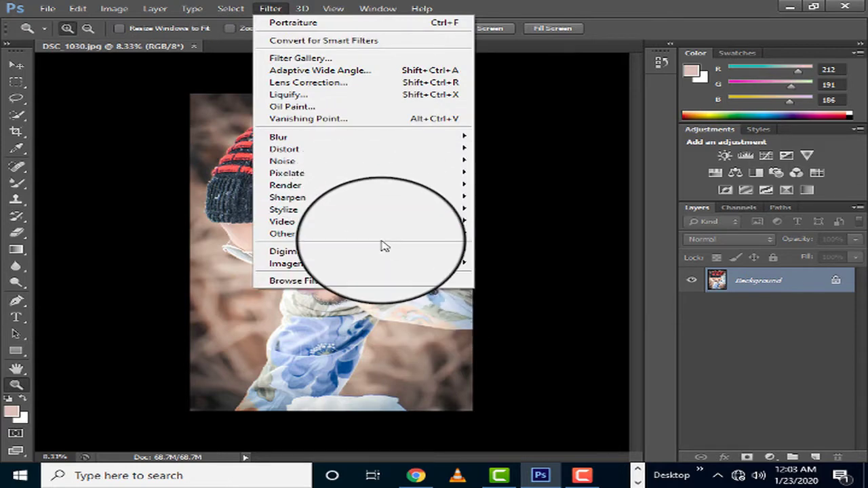
{"action": "mouse_move", "coordinate": [282, 234]}
{"action": "left_click", "coordinate": [505, 246]}
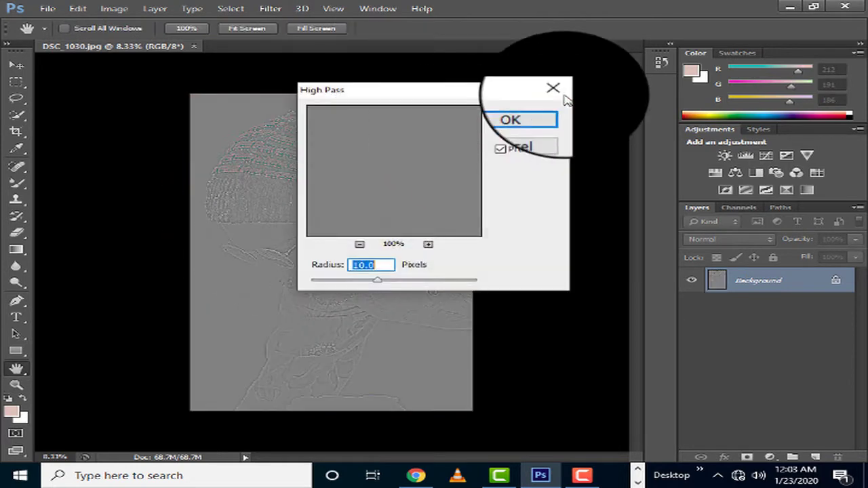
{"action": "left_click", "coordinate": [547, 113]}
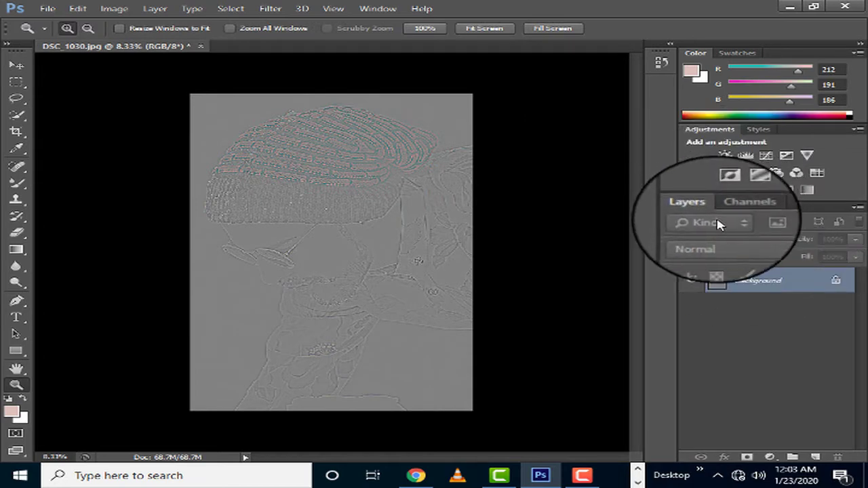
Step: Revert to the Open history state and duplicate the Background layer
{"action": "left_click", "coordinate": [661, 62]}
{"action": "left_click", "coordinate": [542, 91]}
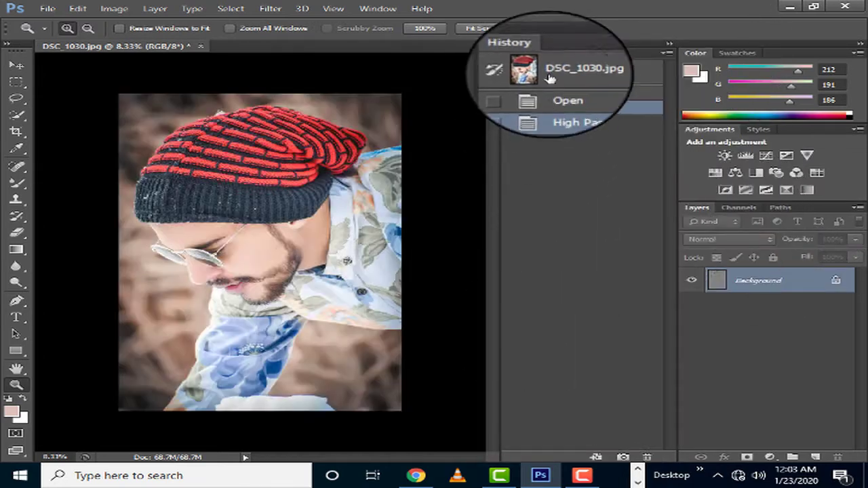
{"action": "left_click_drag", "start_coordinate": [764, 294], "coordinate": [817, 457]}
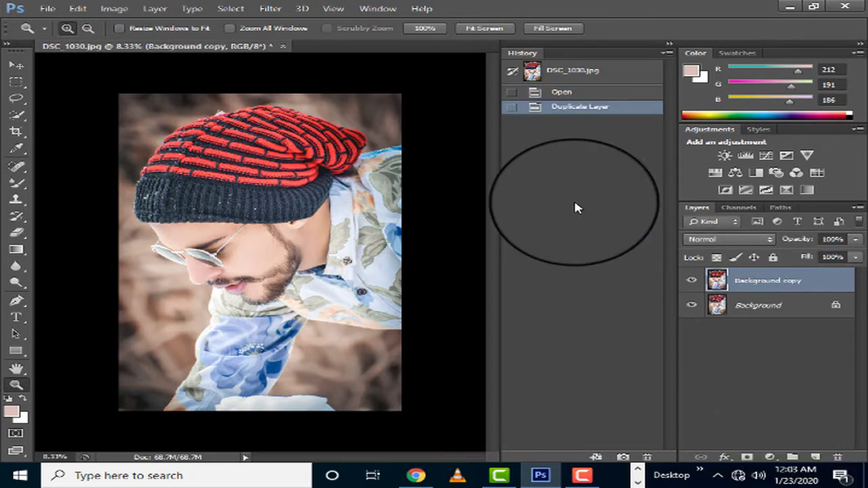
Step: Run High Pass with a 4.1-pixel radius on the Background copy layer
{"action": "left_click", "coordinate": [670, 43]}
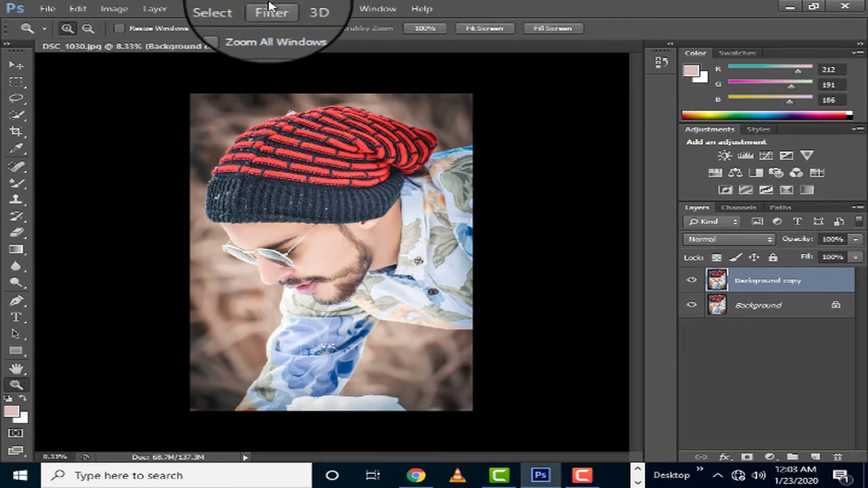
{"action": "left_click", "coordinate": [270, 8]}
{"action": "mouse_move", "coordinate": [326, 234]}
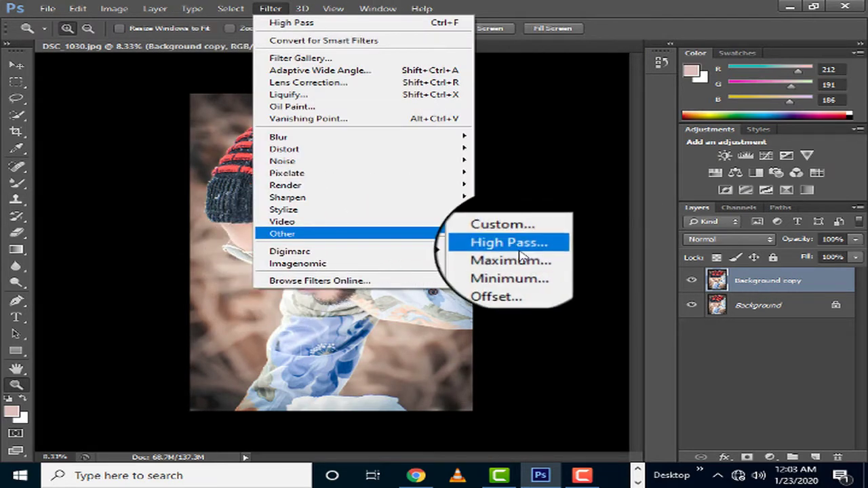
{"action": "left_click", "coordinate": [521, 250]}
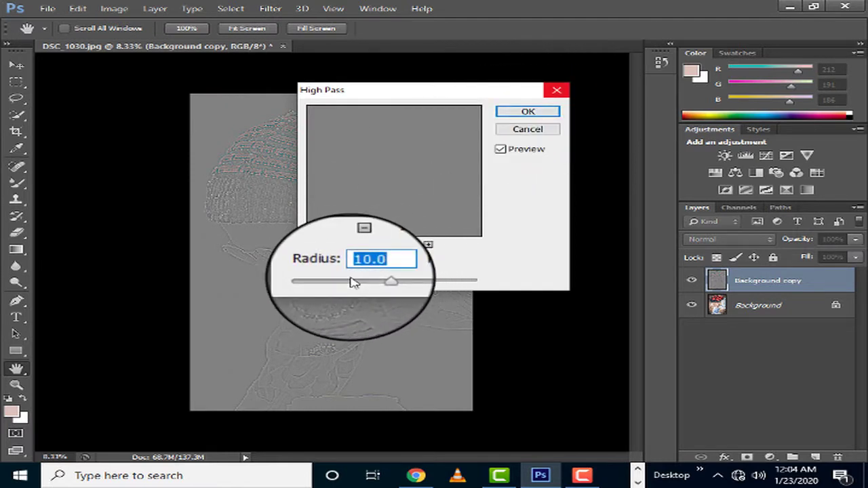
{"action": "left_click_drag", "start_coordinate": [352, 283], "coordinate": [334, 283]}
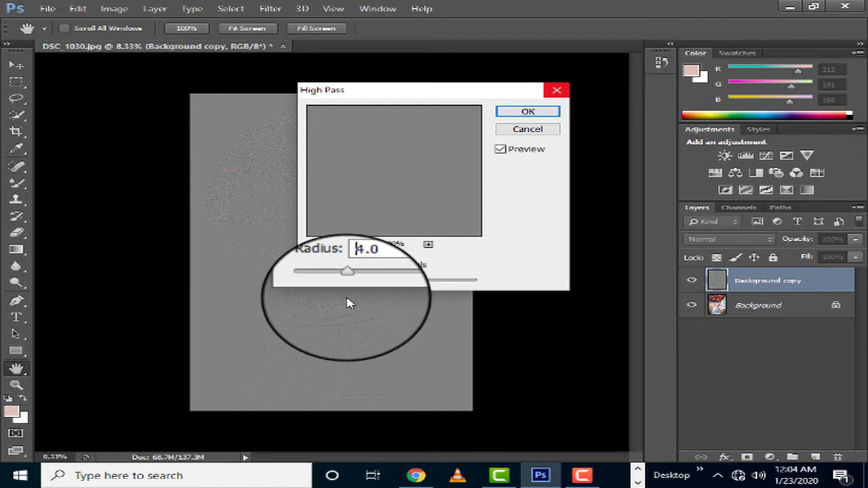
{"action": "type", "text": "4.1"}
{"action": "double_click", "coordinate": [358, 269]}
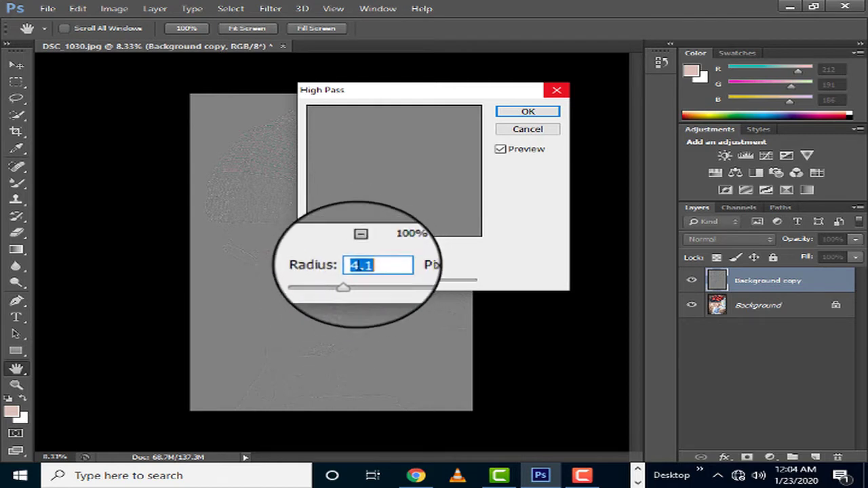
{"action": "left_click", "coordinate": [528, 111]}
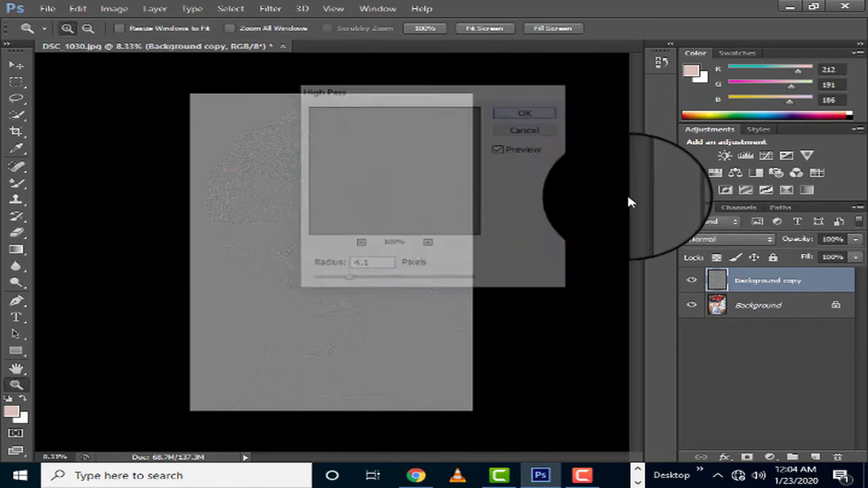
Step: Set the Background copy layer to Overlay blend mode, then zoom in around the beanie
{"action": "left_click", "coordinate": [732, 239]}
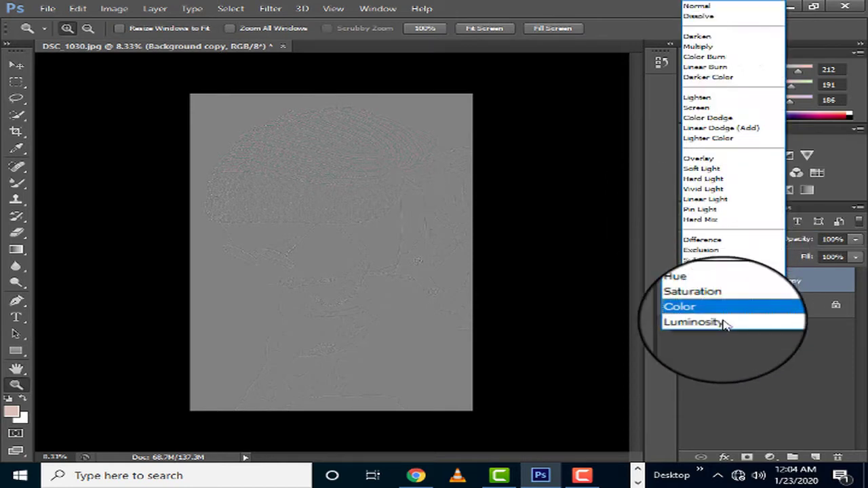
{"action": "left_click", "coordinate": [733, 163]}
{"action": "left_click", "coordinate": [339, 271]}
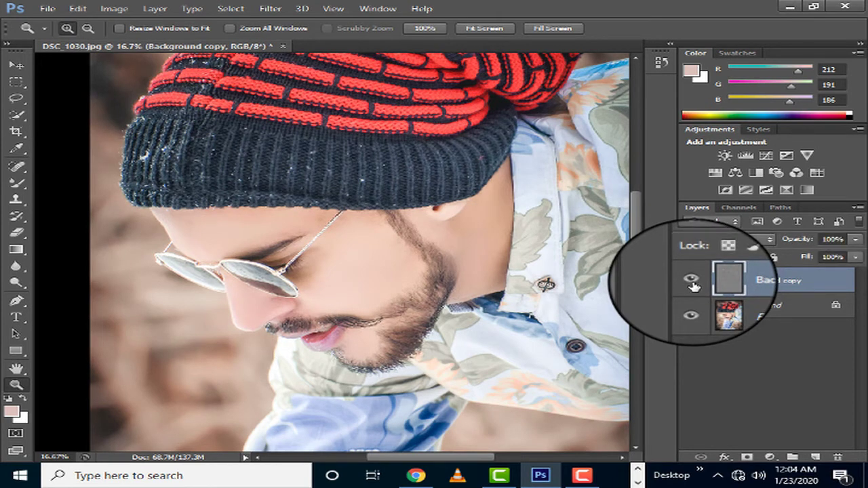
{"action": "right_click", "coordinate": [340, 160]}
{"action": "left_click", "coordinate": [384, 170]}
{"action": "right_click", "coordinate": [346, 117]}
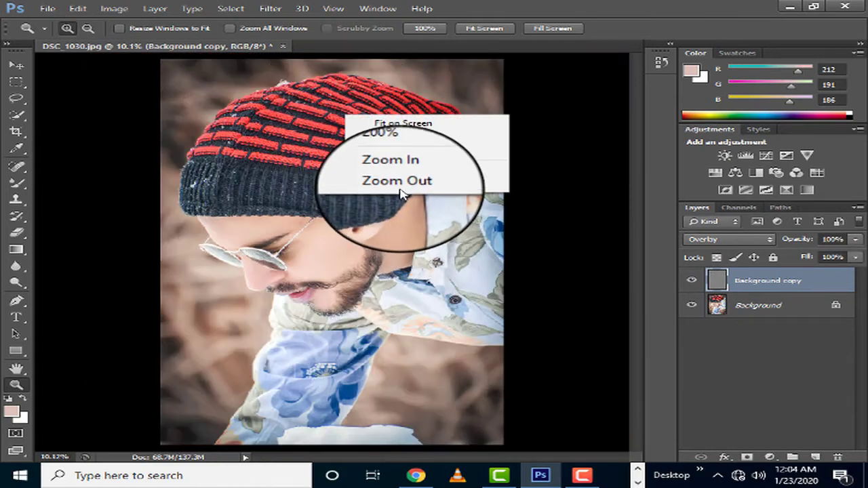
{"action": "left_click", "coordinate": [401, 193]}
{"action": "left_click", "coordinate": [343, 208]}
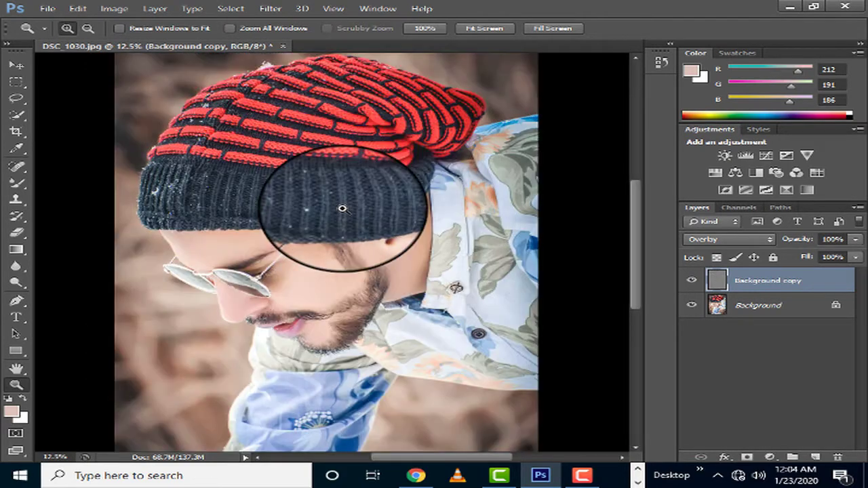
Step: Add a Vibrance 1 adjustment layer with vibrance raised to about +45
{"action": "left_click", "coordinate": [807, 155]}
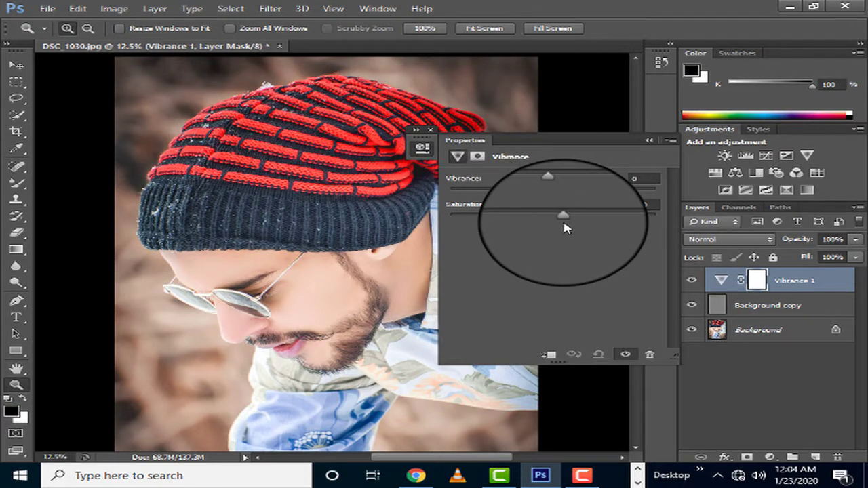
{"action": "left_click_drag", "start_coordinate": [551, 178], "coordinate": [575, 178]}
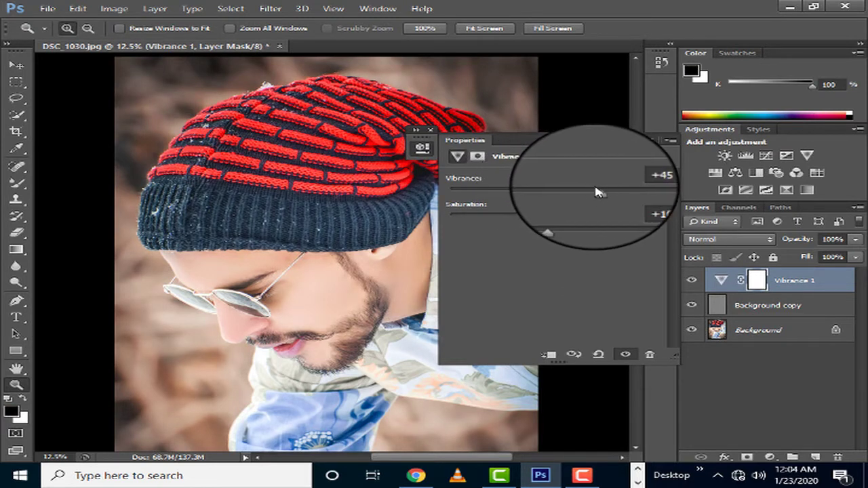
{"action": "left_click_drag", "start_coordinate": [568, 227], "coordinate": [589, 227]}
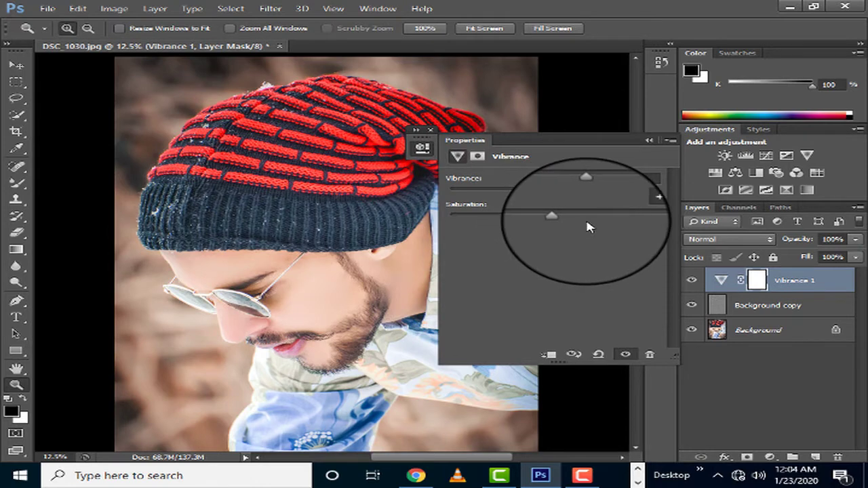
{"action": "left_click", "coordinate": [657, 145]}
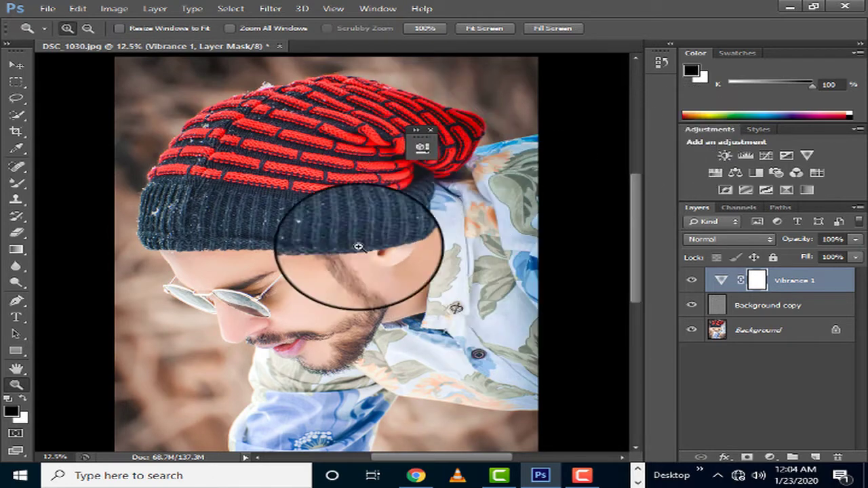
{"action": "right_click", "coordinate": [255, 221]}
{"action": "left_click", "coordinate": [314, 292]}
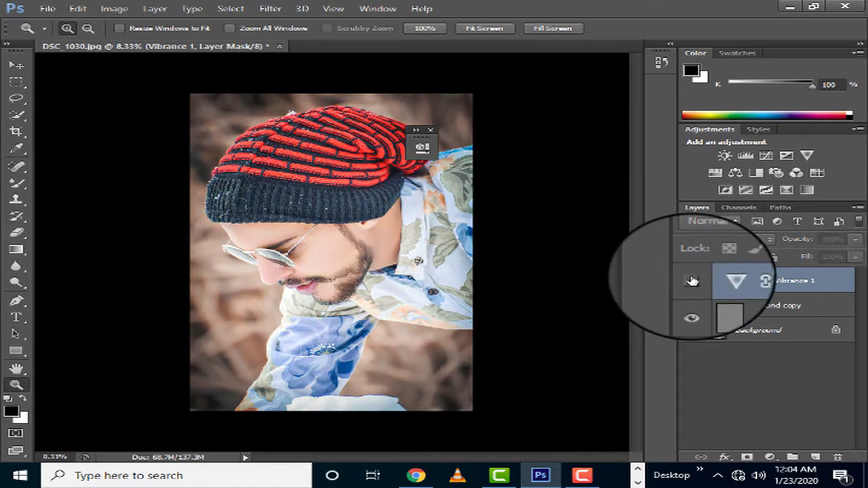
Step: Paint black with a 1200 px brush on the Vibrance 1 mask over face, neck and beanie
{"action": "left_click", "coordinate": [9, 186]}
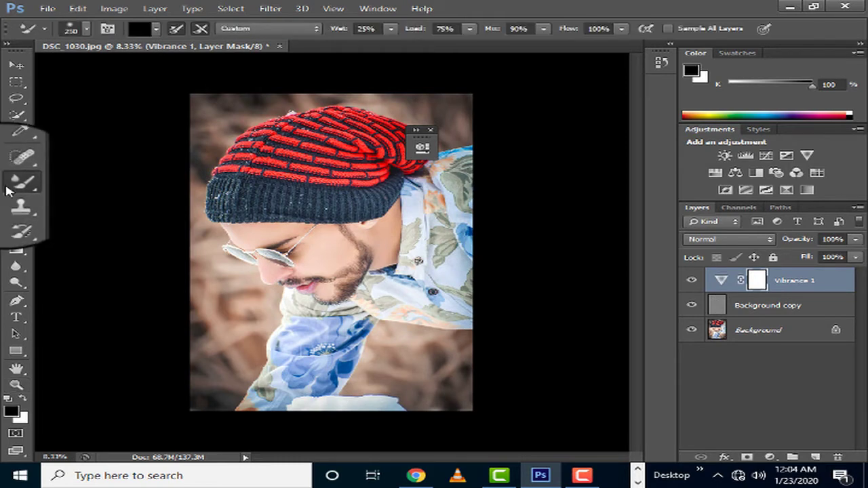
{"action": "right_click", "coordinate": [10, 191]}
{"action": "left_click", "coordinate": [81, 177]}
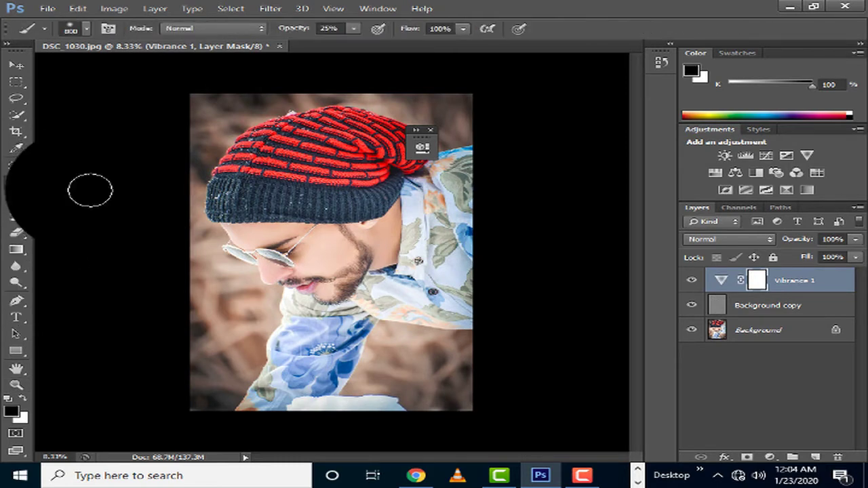
{"action": "key", "text": "bracketright"}
{"action": "key", "text": "bracketright"}
{"action": "key", "text": "bracketright"}
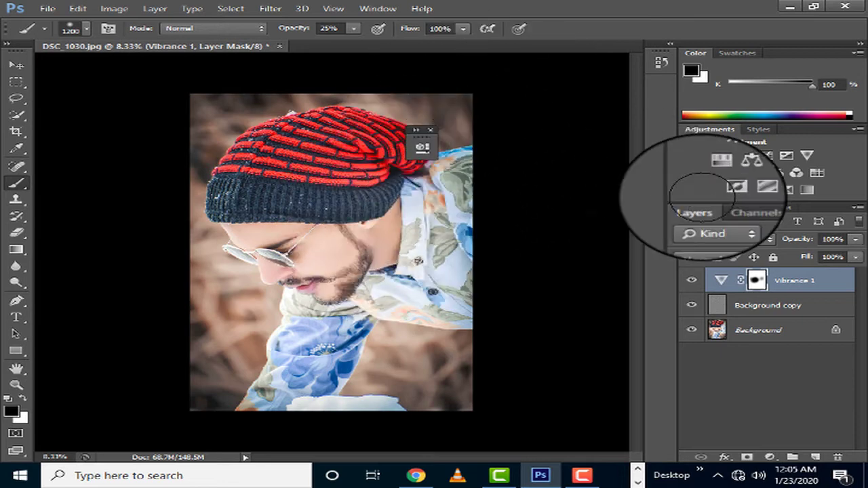
{"action": "left_click_drag", "start_coordinate": [475, 180], "coordinate": [414, 204]}
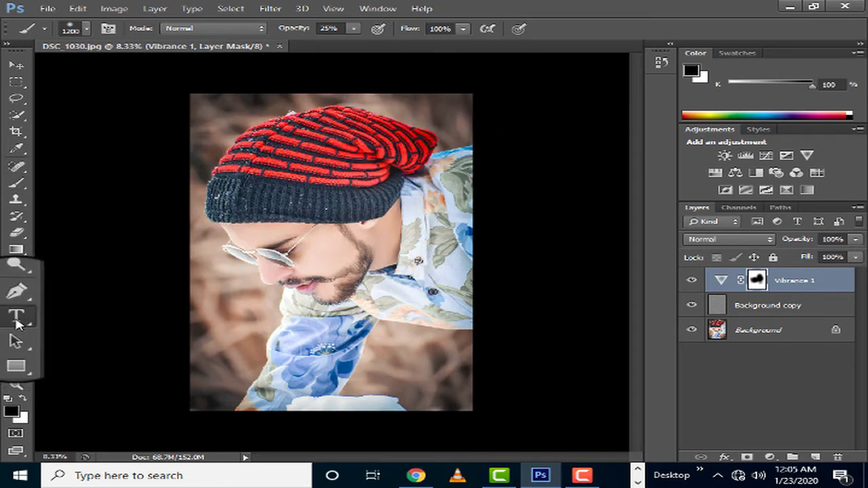
Step: Add white 150 pt 'focus' text and move it to the portrait's bottom
{"action": "key", "text": "t"}
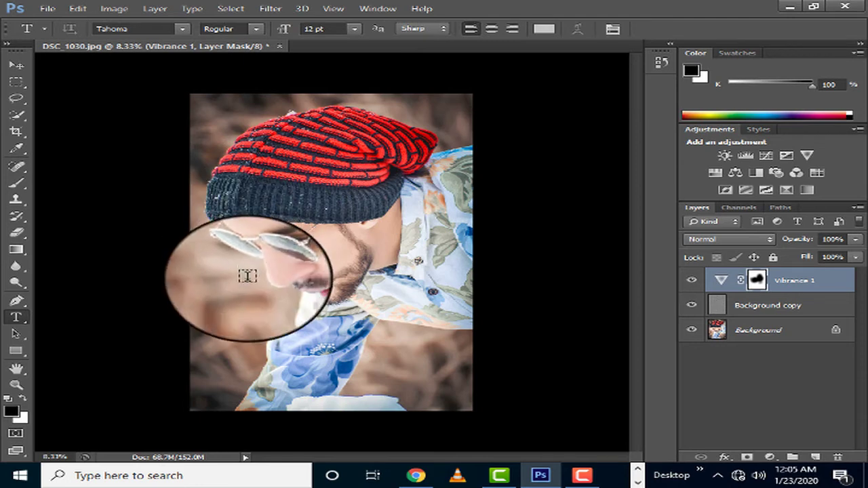
{"action": "left_click_drag", "start_coordinate": [230, 258], "coordinate": [466, 385]}
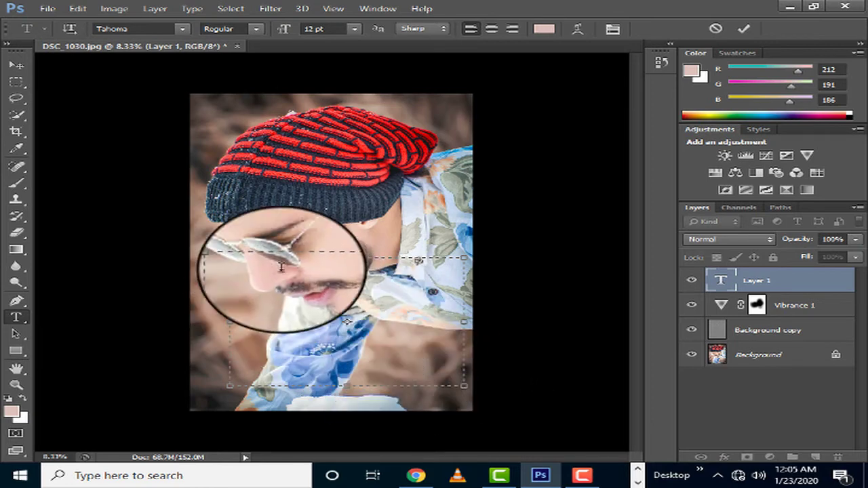
{"action": "left_click", "coordinate": [354, 29]}
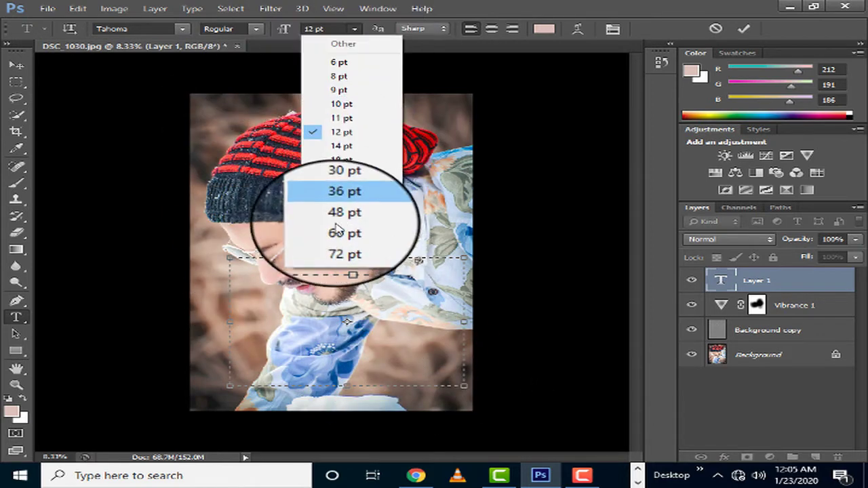
{"action": "left_click", "coordinate": [341, 245]}
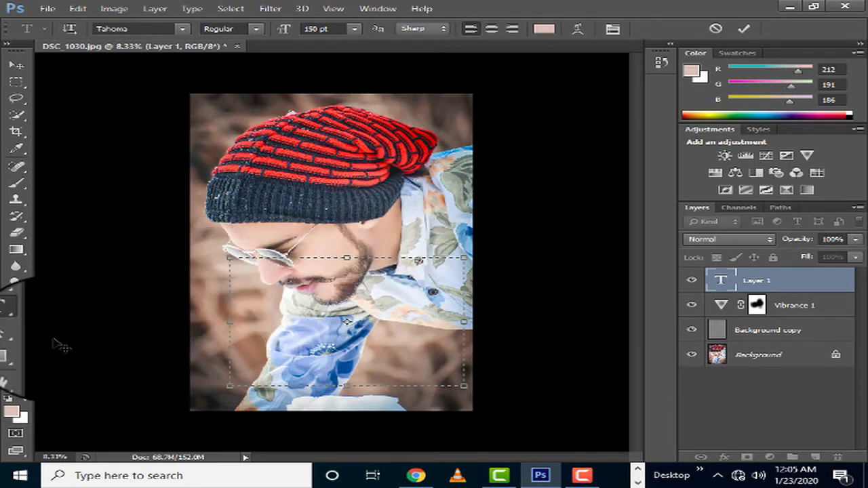
{"action": "left_click", "coordinate": [26, 401]}
{"action": "type", "text": "focus"}
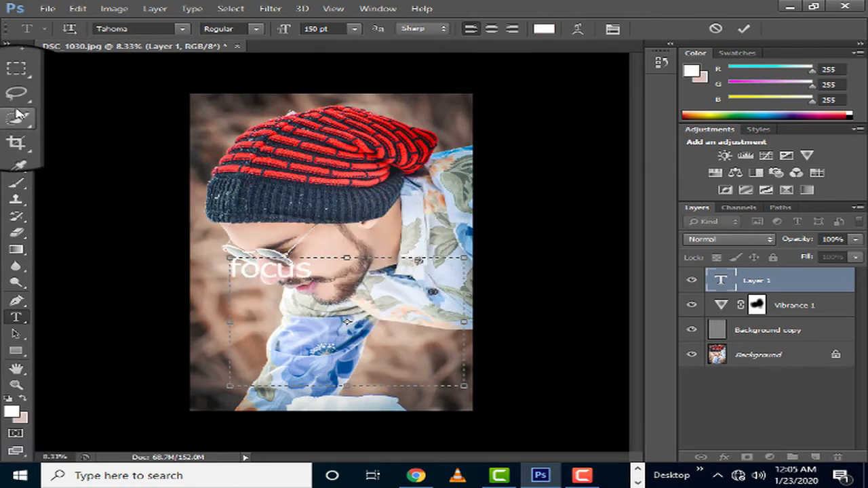
{"action": "left_click", "coordinate": [16, 65]}
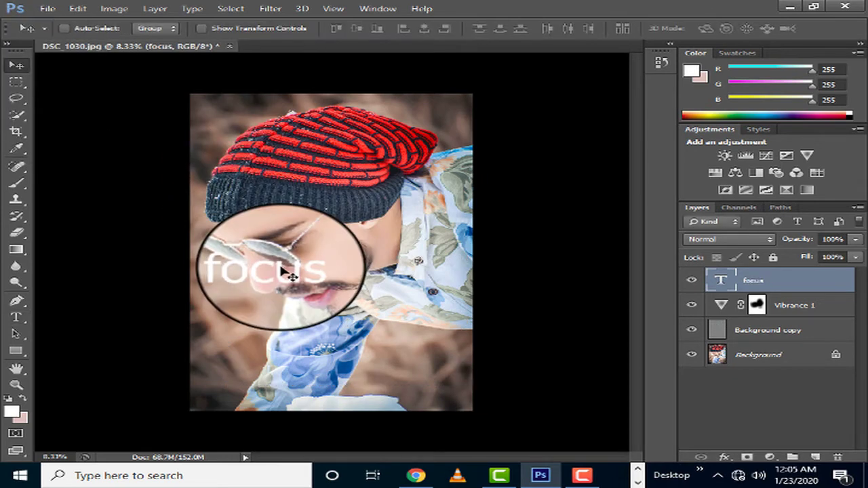
{"action": "left_click_drag", "start_coordinate": [284, 271], "coordinate": [343, 384]}
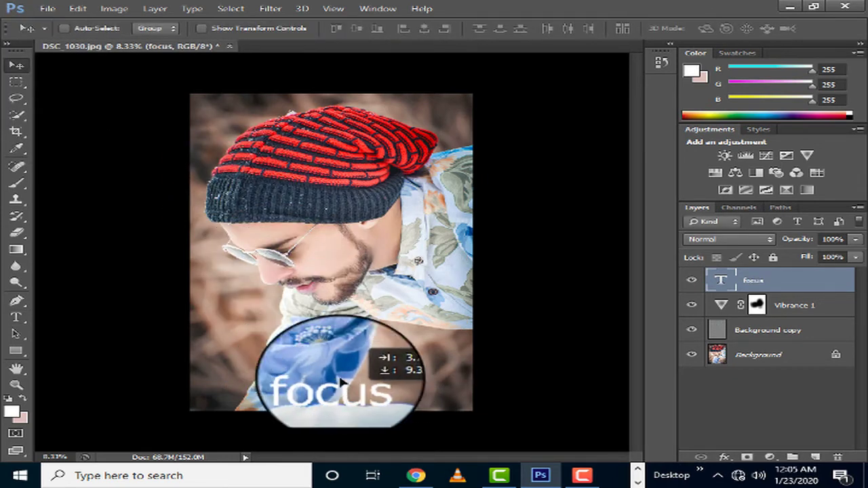
Step: Apply The Rustic - Demo font to the focus text and dismiss the error message
{"action": "left_click", "coordinate": [17, 317]}
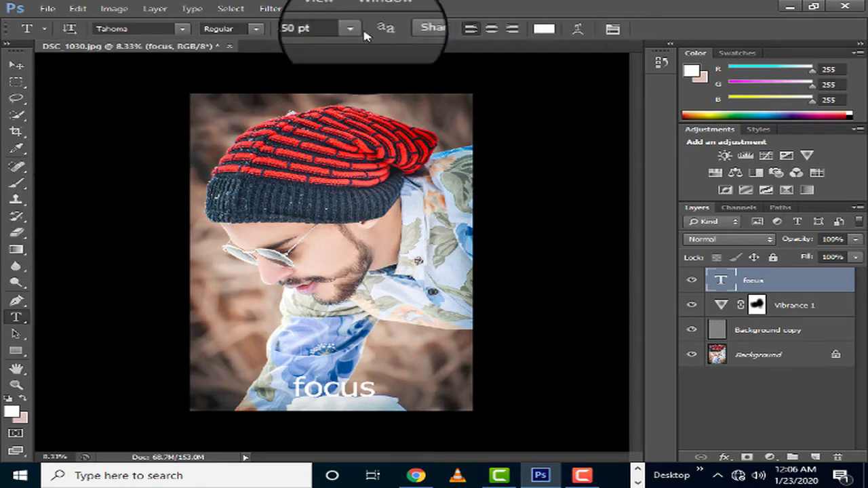
{"action": "left_click", "coordinate": [183, 29]}
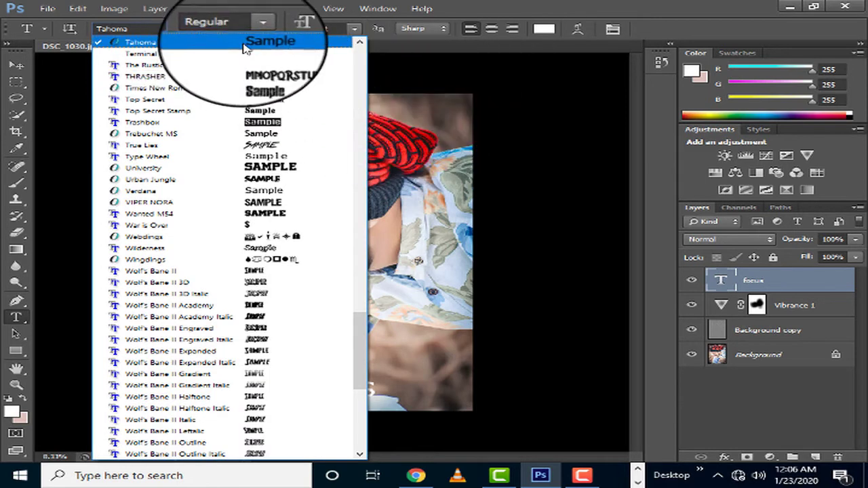
{"action": "left_click", "coordinate": [260, 65]}
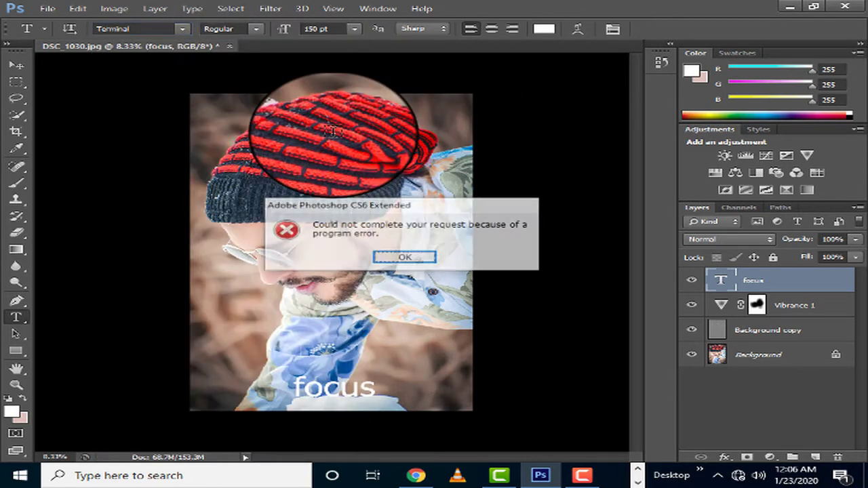
{"action": "key", "text": "Return"}
Step: Try the Top Secret Stamp font, then cycle through further fonts with the arrow key
{"action": "left_click", "coordinate": [181, 28]}
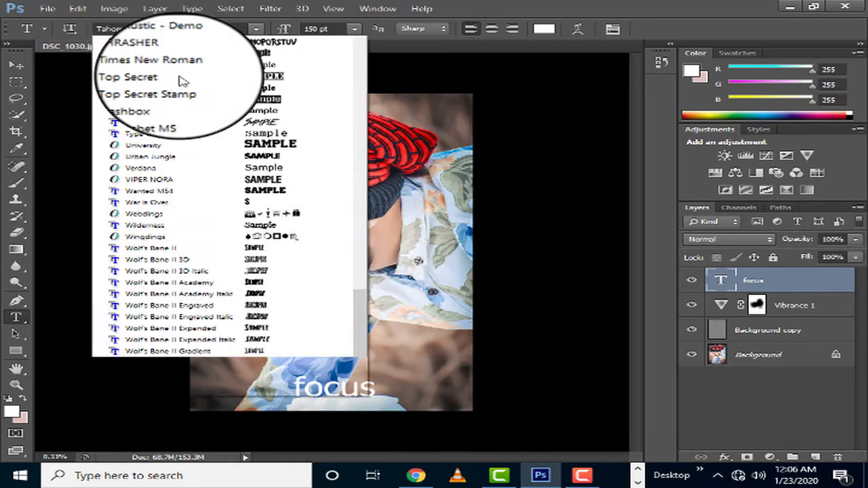
{"action": "key", "text": "Escape"}
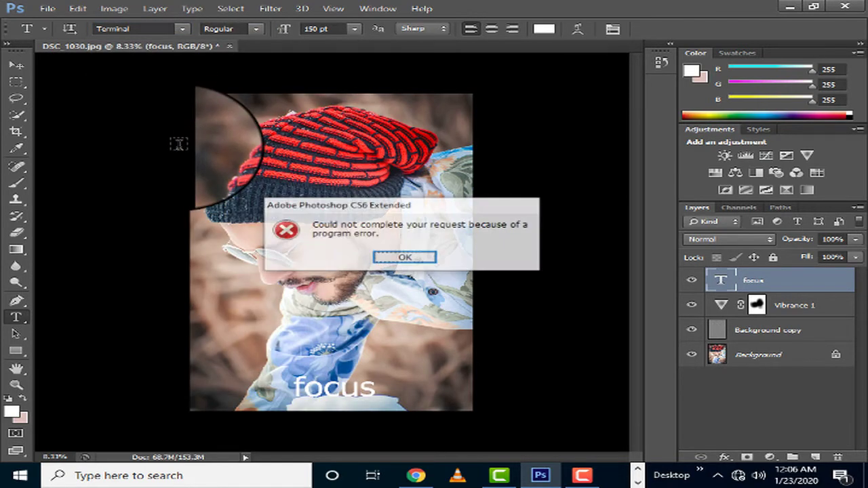
{"action": "left_click", "coordinate": [403, 254]}
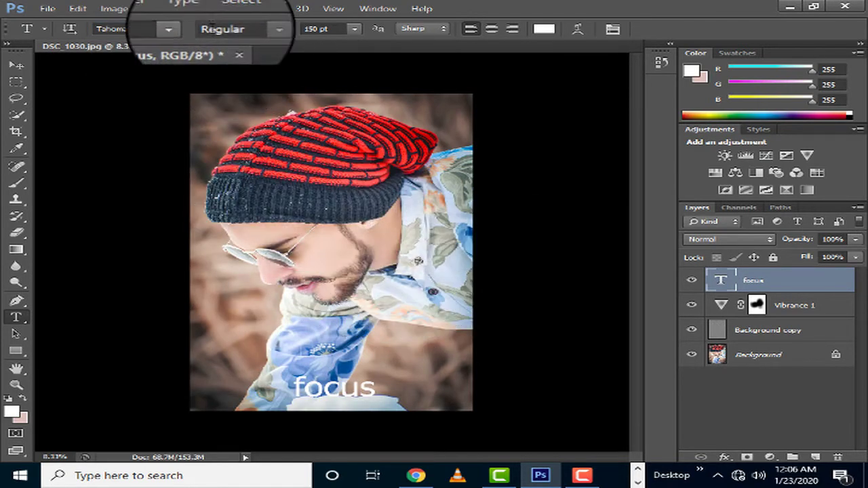
{"action": "left_click", "coordinate": [182, 28]}
{"action": "left_click", "coordinate": [228, 99]}
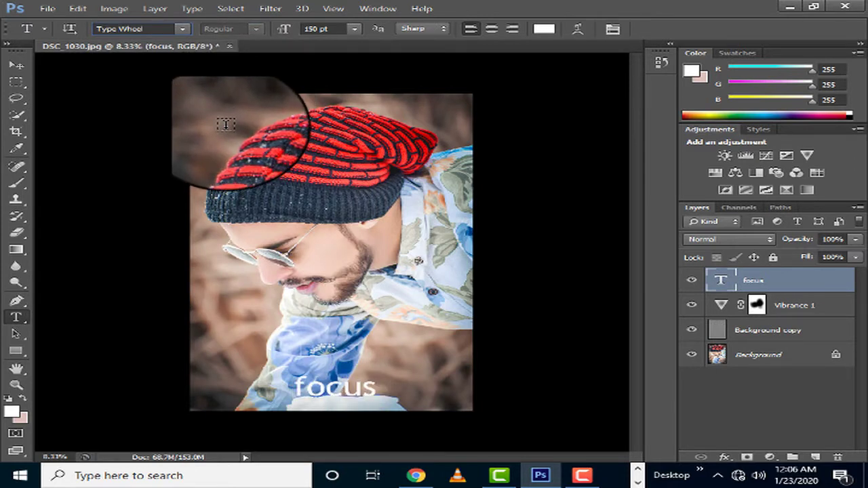
{"action": "key", "text": "Down"}
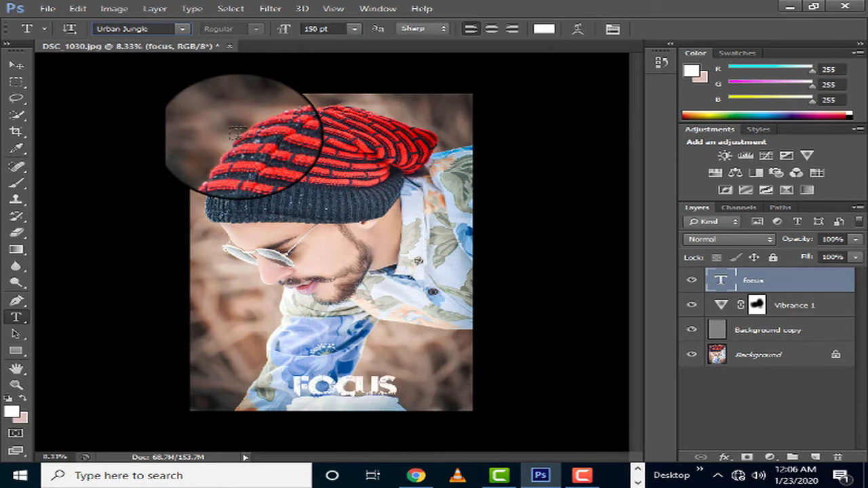
Step: Scale the focus text to about 150% and move it lower on the photo
{"action": "left_click", "coordinate": [17, 65]}
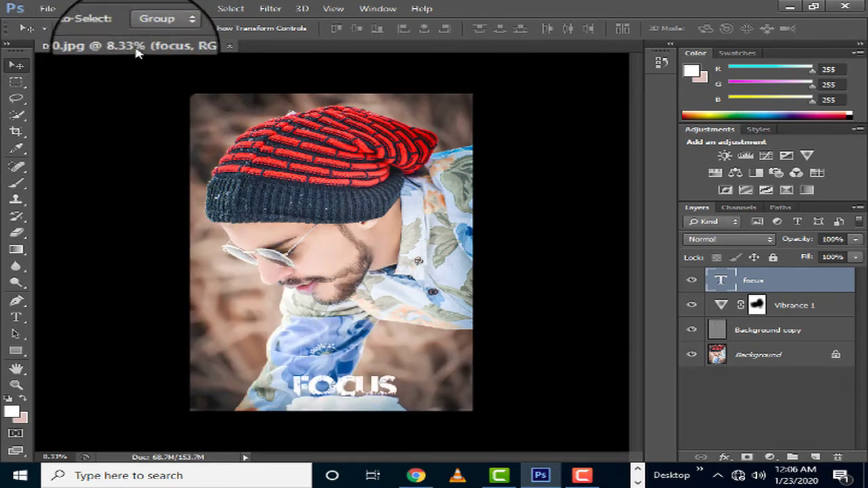
{"action": "left_click", "coordinate": [212, 29]}
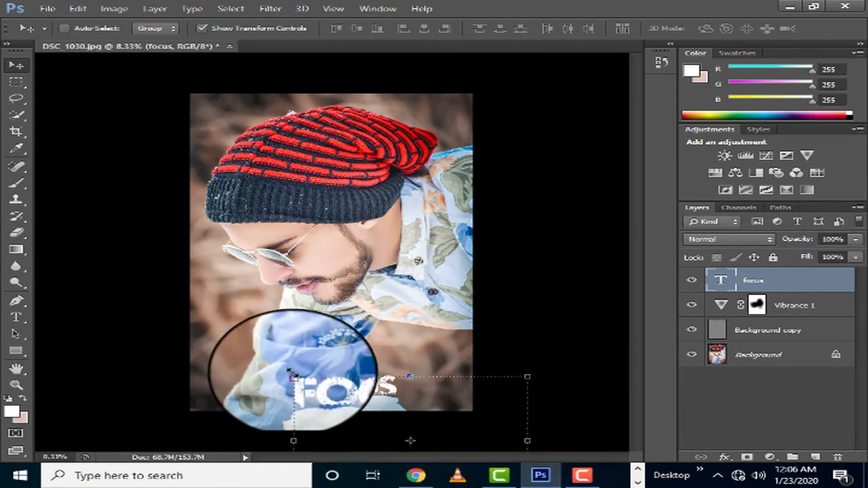
{"action": "left_click", "coordinate": [268, 351]}
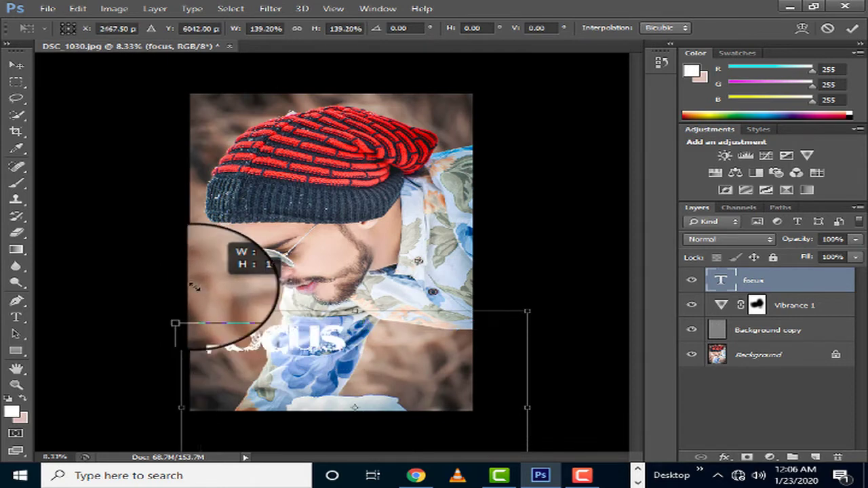
{"action": "left_click_drag", "start_coordinate": [268, 352], "coordinate": [192, 282]}
{"action": "key", "text": "Return"}
{"action": "mouse_move", "coordinate": [271, 330]}
{"action": "left_mouse_down"}
{"action": "mouse_move", "coordinate": [343, 400]}
{"action": "mouse_move", "coordinate": [354, 379]}
{"action": "left_mouse_up"}
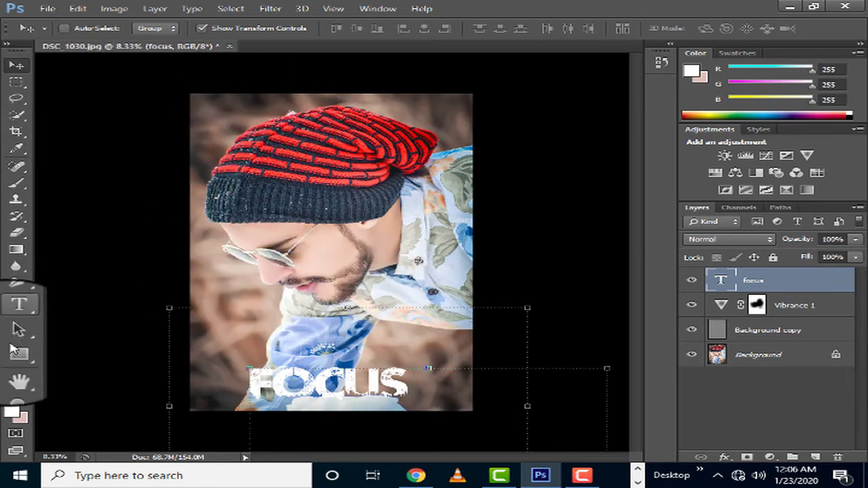
Step: Nudge the FOCUS text slightly left along the portrait's bottom edge
{"action": "left_click", "coordinate": [15, 385]}
{"action": "right_click", "coordinate": [327, 178]}
{"action": "left_click", "coordinate": [391, 237]}
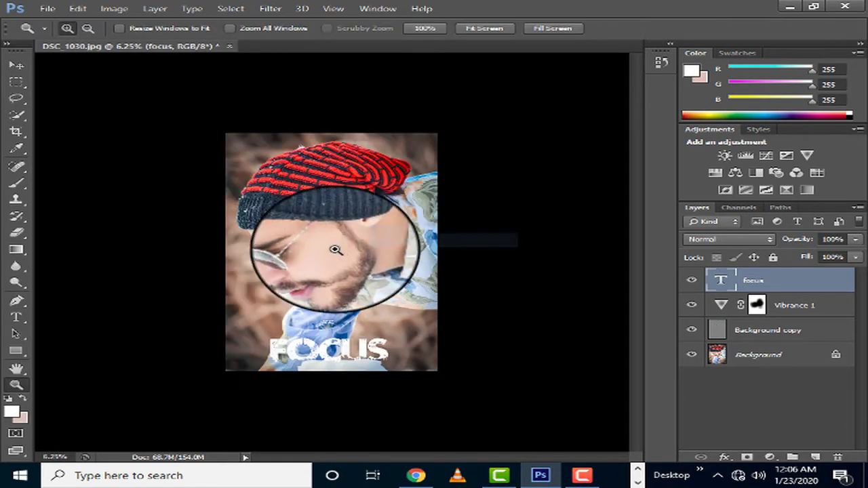
{"action": "left_click", "coordinate": [337, 253]}
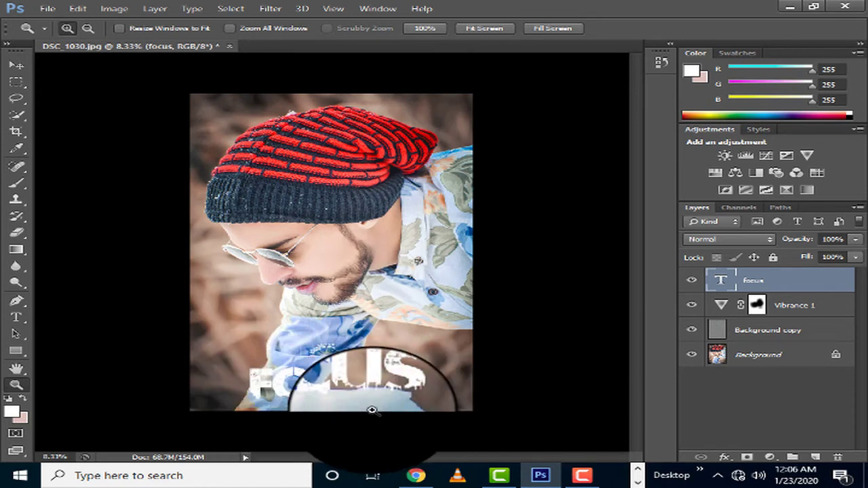
{"action": "left_click", "coordinate": [15, 64]}
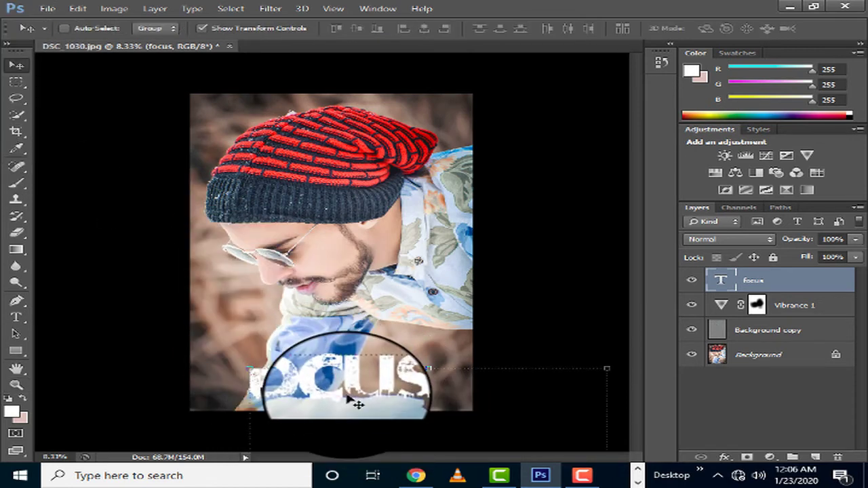
{"action": "mouse_move", "coordinate": [348, 394]}
{"action": "left_mouse_down"}
{"action": "mouse_move", "coordinate": [356, 292]}
{"action": "mouse_move", "coordinate": [342, 412]}
{"action": "mouse_move", "coordinate": [338, 395]}
{"action": "left_mouse_up"}
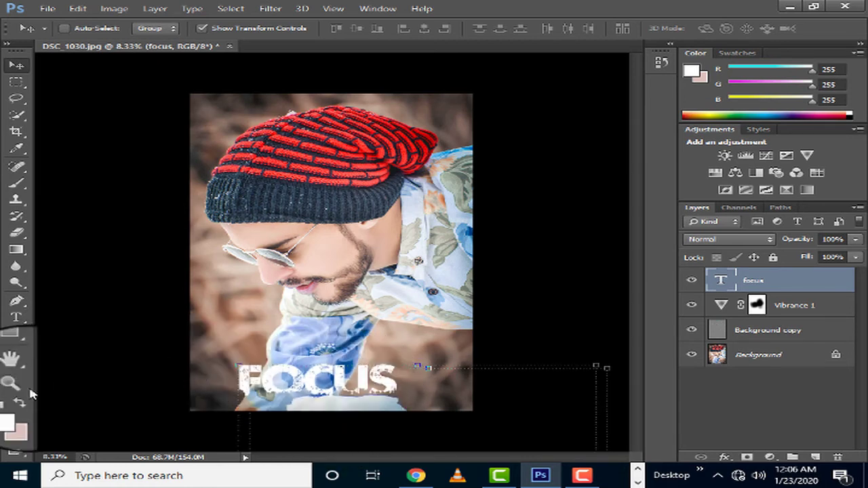
{"action": "left_click", "coordinate": [13, 383]}
{"action": "left_click", "coordinate": [339, 399]}
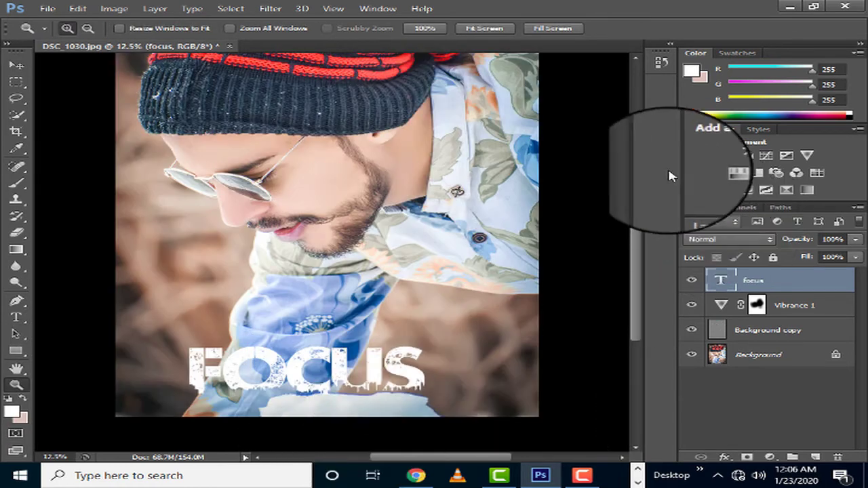
{"action": "left_click", "coordinate": [671, 47]}
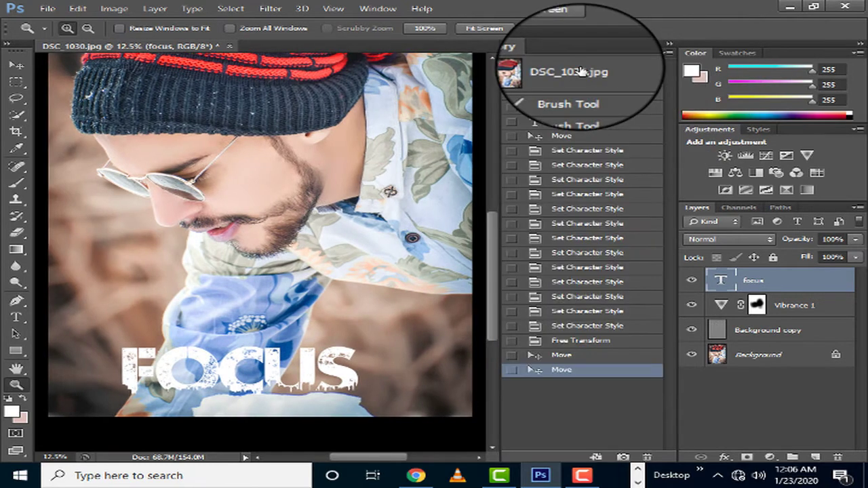
{"action": "left_click", "coordinate": [582, 71]}
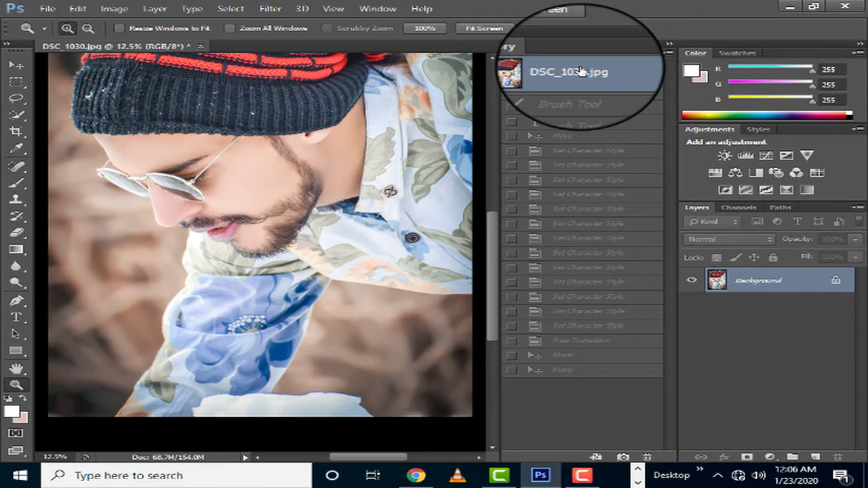
{"action": "left_click", "coordinate": [597, 370]}
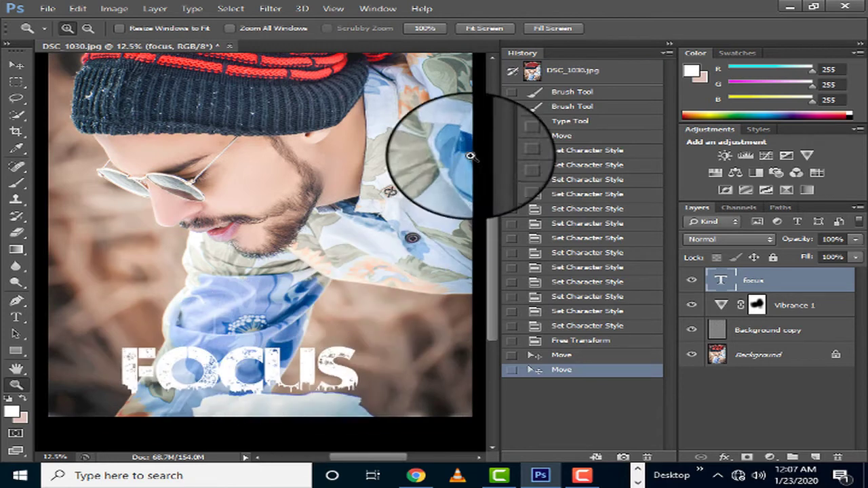
{"action": "left_click", "coordinate": [674, 44]}
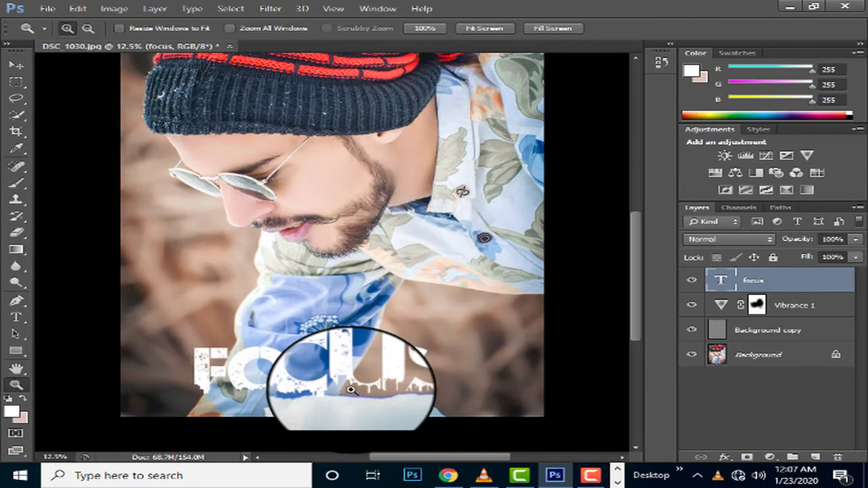
{"action": "left_click", "coordinate": [346, 407]}
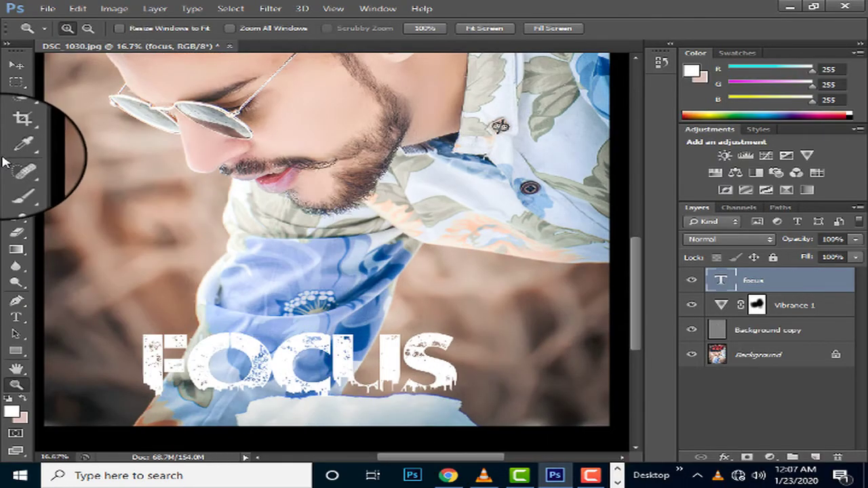
Step: Clone-stamp brown backdrop over the pale patch under FOCUS on the Background layer, brush 500
{"action": "left_click", "coordinate": [15, 198]}
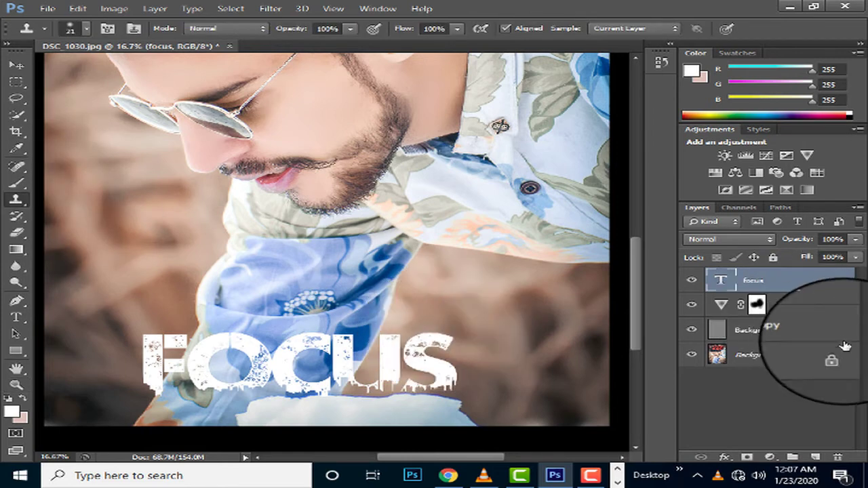
{"action": "left_click", "coordinate": [747, 355]}
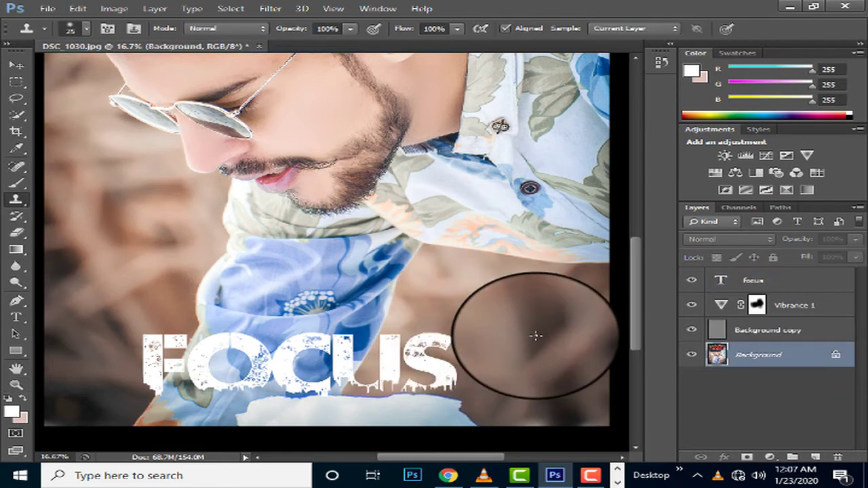
{"action": "key", "text": "bracketright"}
{"action": "key", "text": "bracketright"}
{"action": "key", "text": "bracketright"}
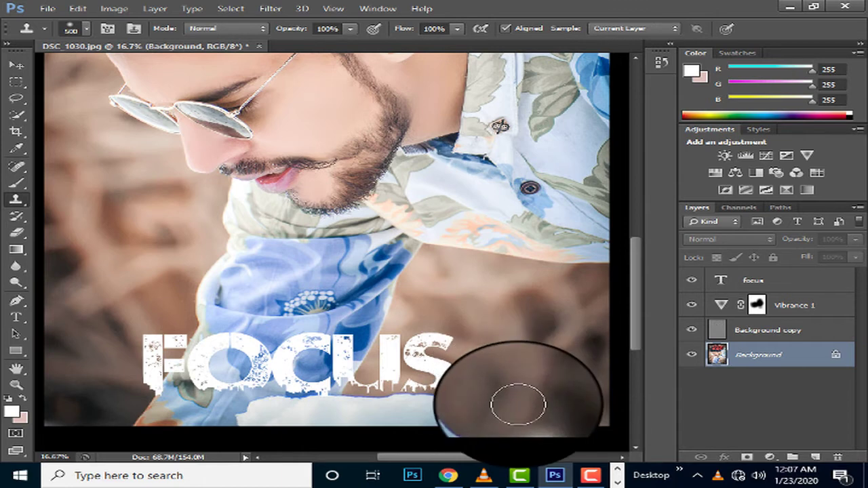
{"action": "left_click", "coordinate": [522, 397], "text": "alt"}
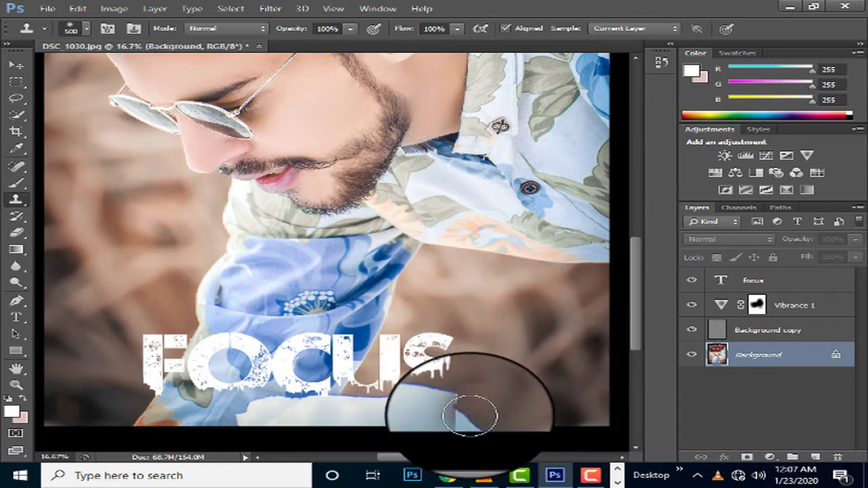
{"action": "left_click", "coordinate": [552, 359], "text": "alt"}
{"action": "mouse_move", "coordinate": [446, 397]}
{"action": "left_mouse_down"}
{"action": "mouse_move", "coordinate": [386, 420]}
{"action": "mouse_move", "coordinate": [272, 407]}
{"action": "left_mouse_up"}
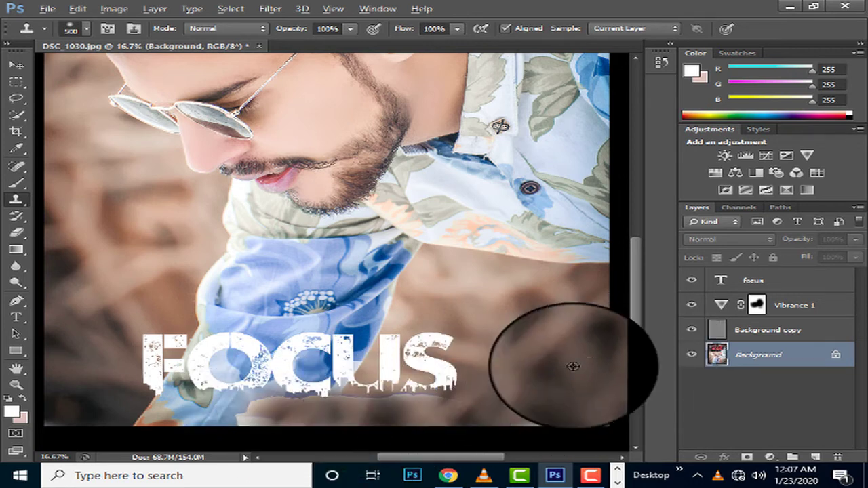
{"action": "left_click_drag", "start_coordinate": [455, 415], "coordinate": [410, 428]}
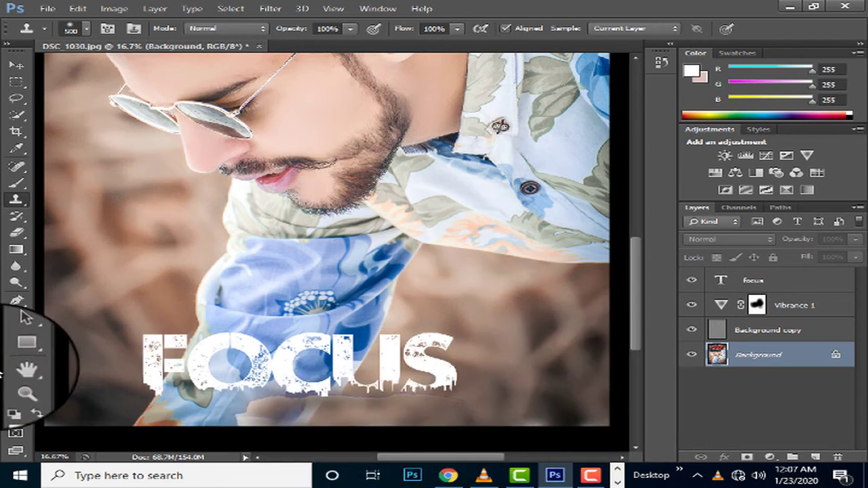
Step: Zoom the view out until the whole photo is visible
{"action": "left_click", "coordinate": [21, 385]}
{"action": "right_click", "coordinate": [292, 146]}
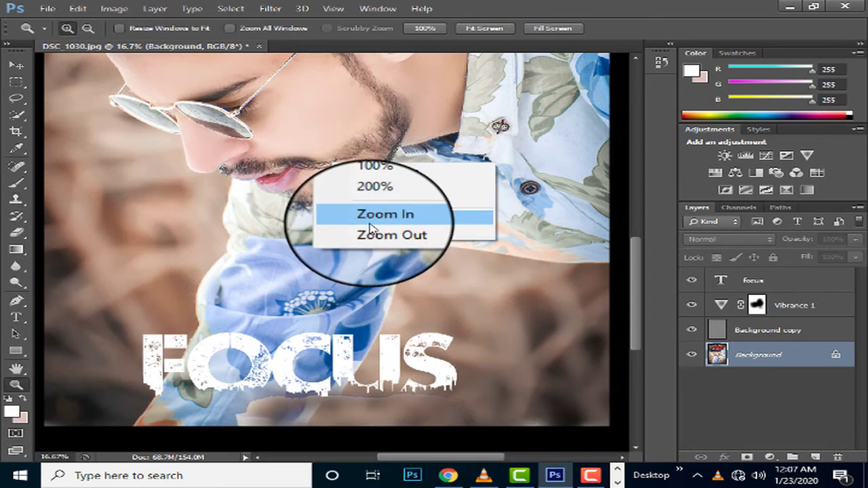
{"action": "left_click", "coordinate": [353, 238]}
{"action": "right_click", "coordinate": [316, 169]}
{"action": "left_click", "coordinate": [404, 294]}
{"action": "right_click", "coordinate": [387, 326]}
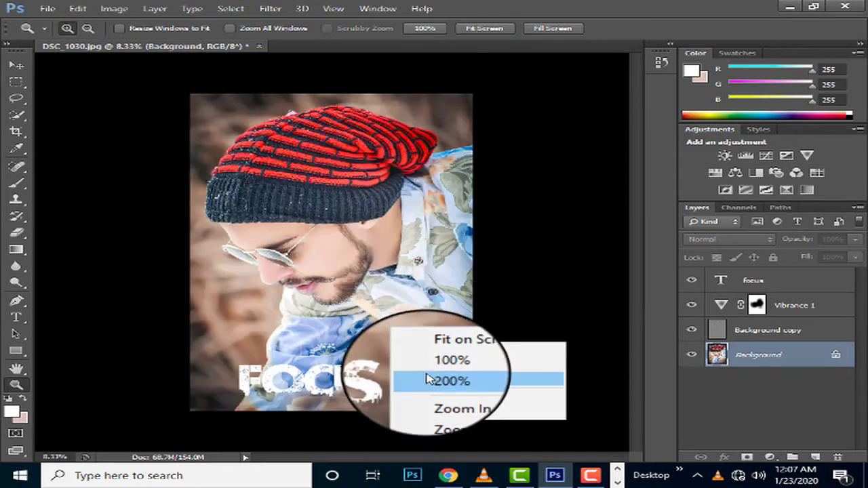
{"action": "left_click", "coordinate": [455, 411]}
{"action": "left_click", "coordinate": [403, 331]}
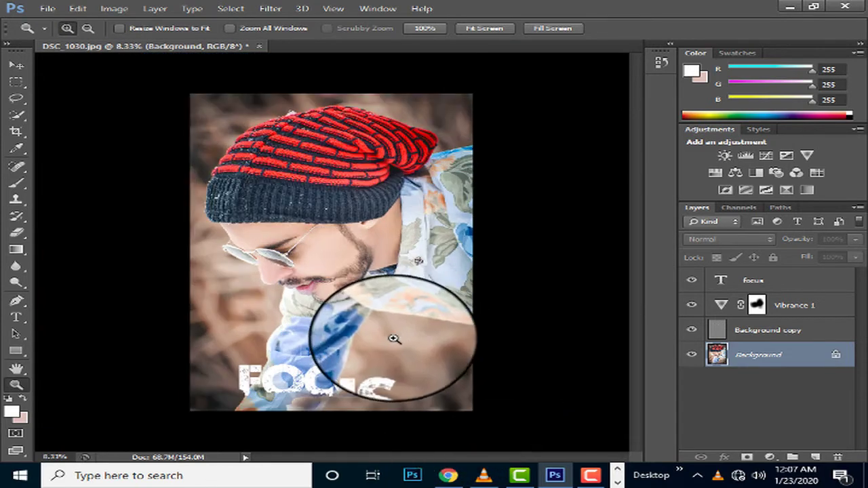
Step: Nudge the focus text layer slightly upward, then refit the view to the photo
{"action": "left_click", "coordinate": [24, 66]}
{"action": "left_click", "coordinate": [746, 280]}
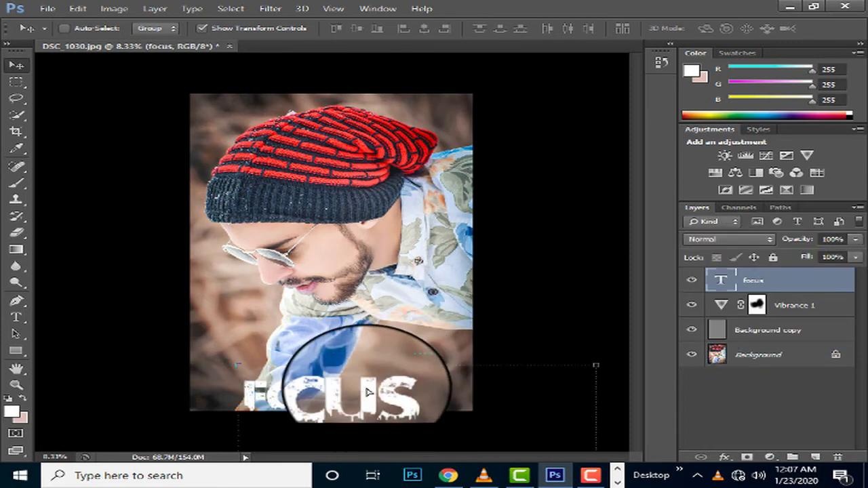
{"action": "left_click_drag", "start_coordinate": [369, 392], "coordinate": [368, 381]}
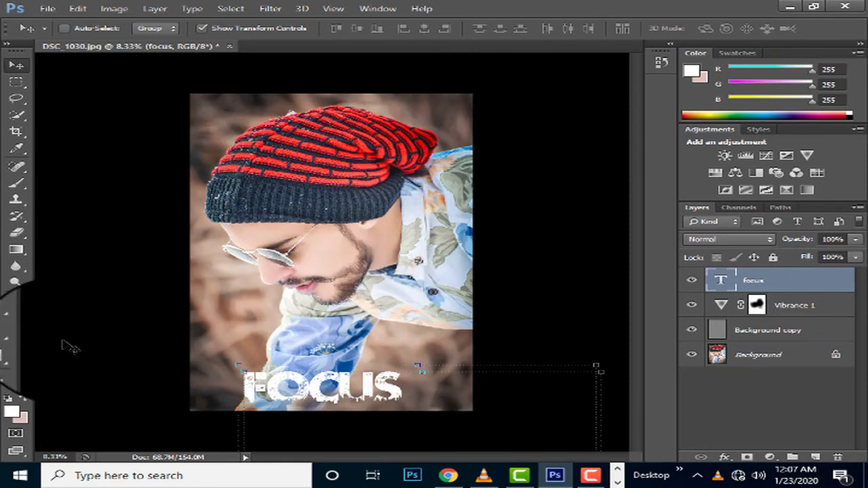
{"action": "left_click", "coordinate": [14, 386]}
{"action": "right_click", "coordinate": [288, 205]}
{"action": "left_click", "coordinate": [330, 270]}
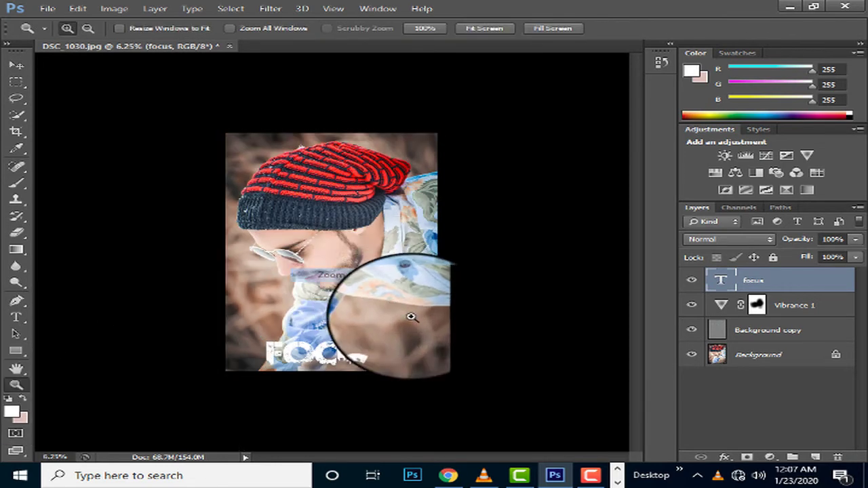
{"action": "left_click", "coordinate": [397, 280]}
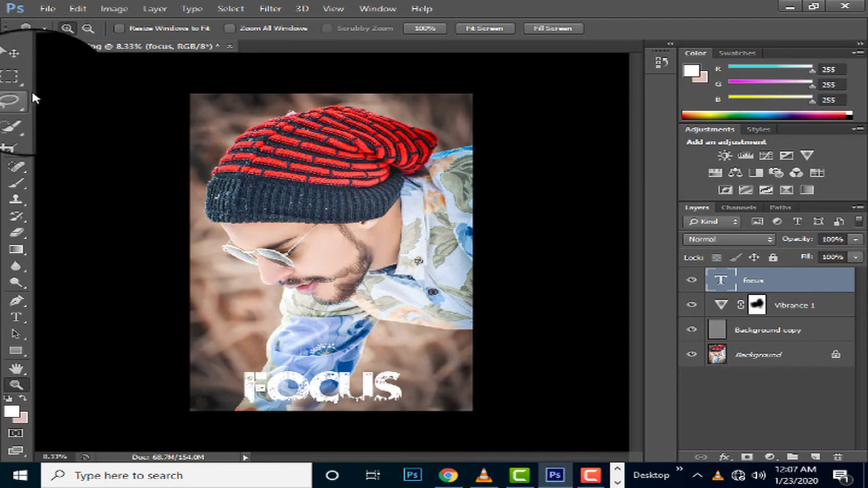
Step: Save the portrait as a JPEG replacing DSC_1030, at quality 12 (Maximum)
{"action": "key", "text": "ctrl+shift+s"}
{"action": "left_click", "coordinate": [468, 303]}
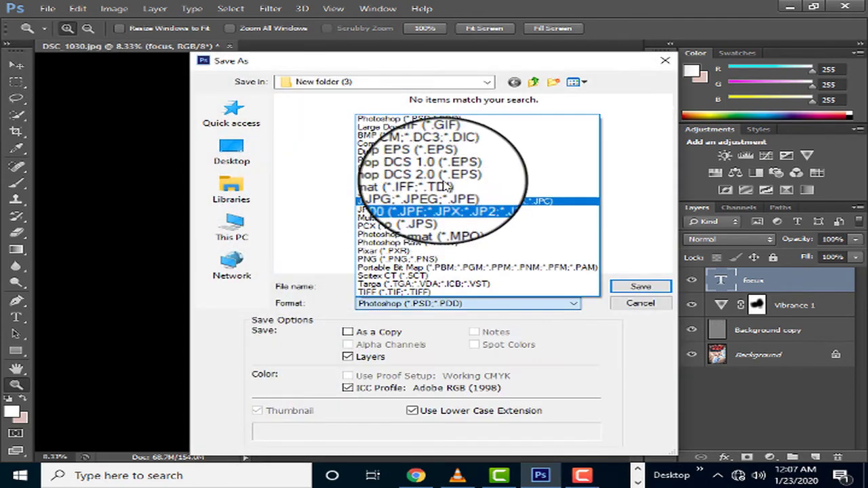
{"action": "left_click", "coordinate": [434, 193]}
{"action": "left_click", "coordinate": [641, 286]}
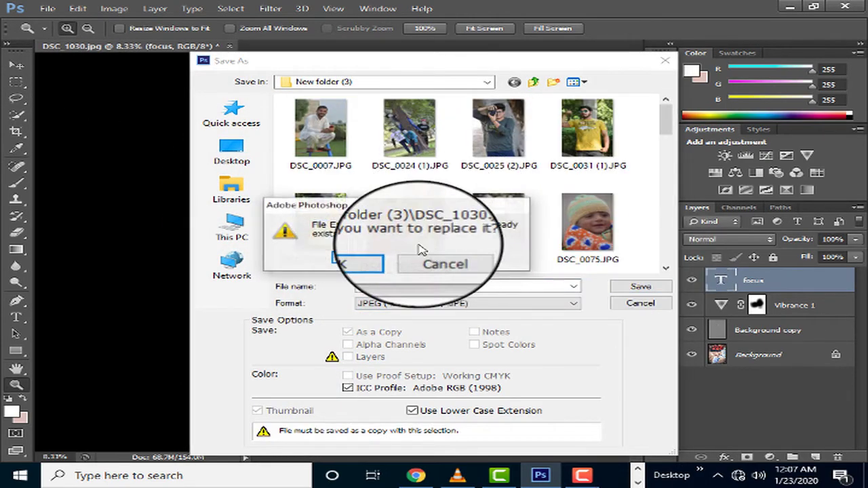
{"action": "left_click", "coordinate": [356, 263]}
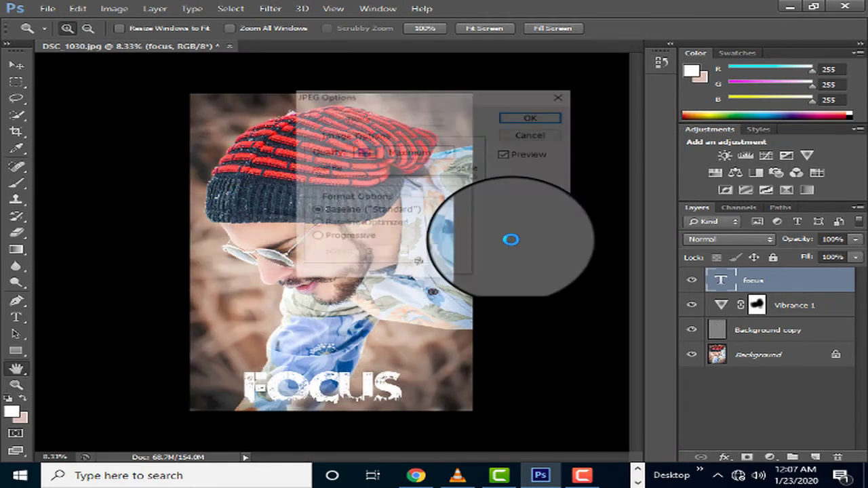
{"action": "left_click", "coordinate": [508, 121]}
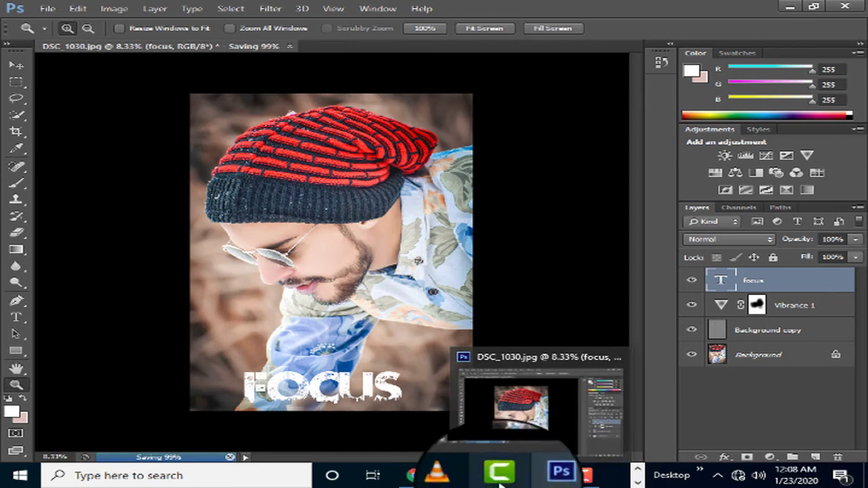
{"action": "mouse_move", "coordinate": [416, 476]}
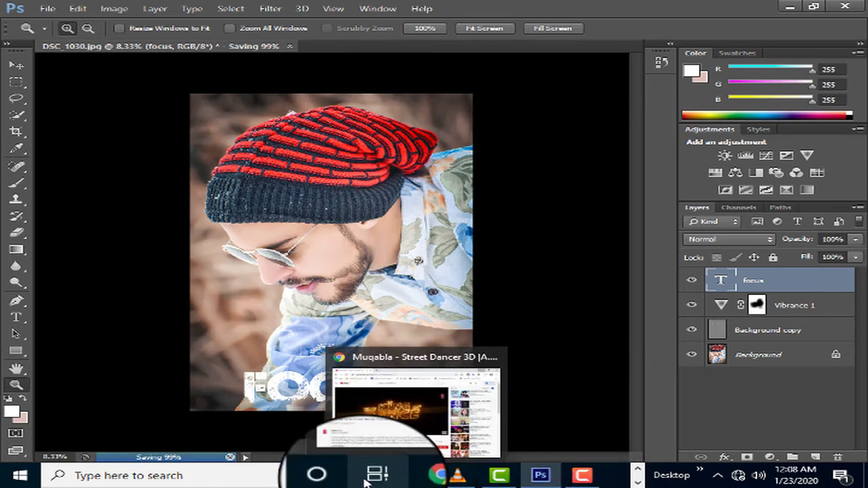
Step: Open DSC_1030.JPG from New folder (3) on Local Disk (E:) via File Explorer
{"action": "left_click", "coordinate": [383, 478]}
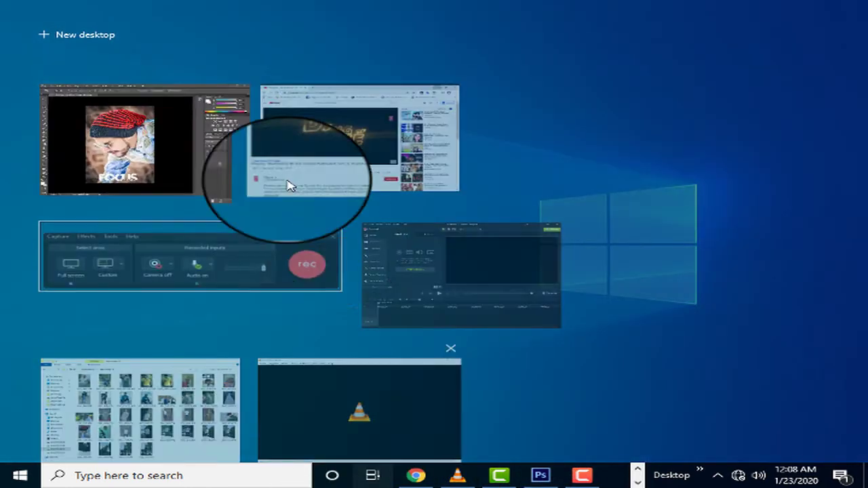
{"action": "left_click", "coordinate": [179, 407]}
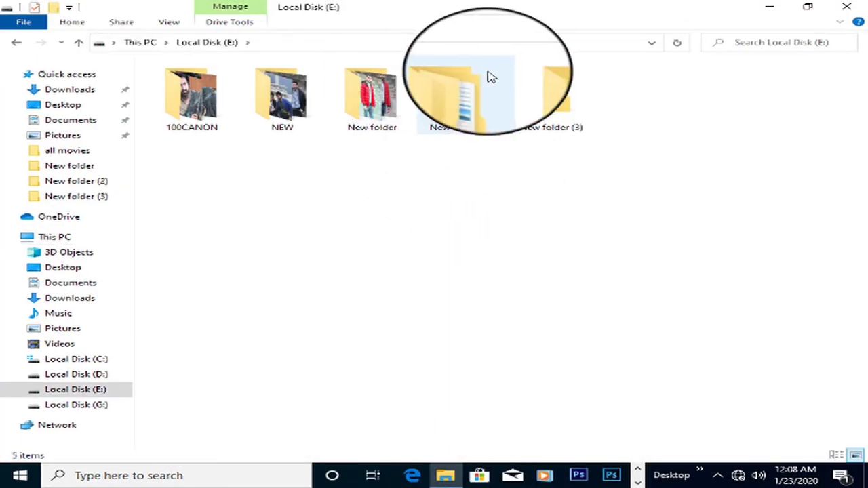
{"action": "double_click", "coordinate": [523, 85]}
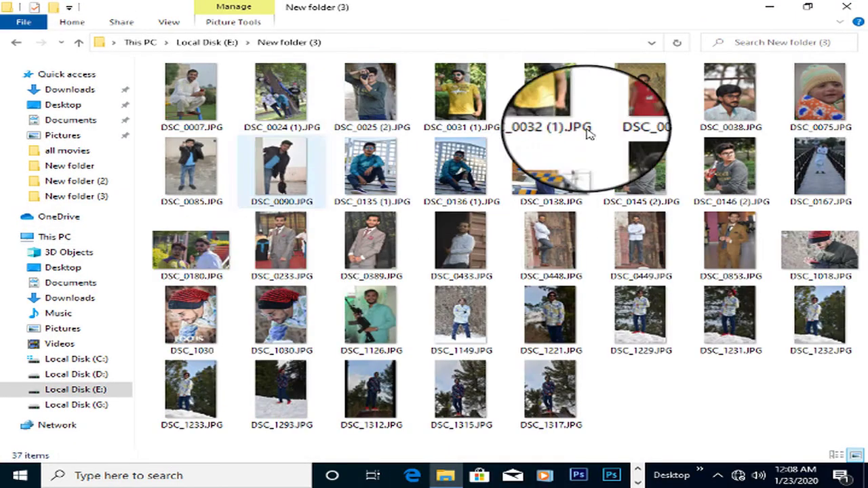
{"action": "double_click", "coordinate": [248, 348]}
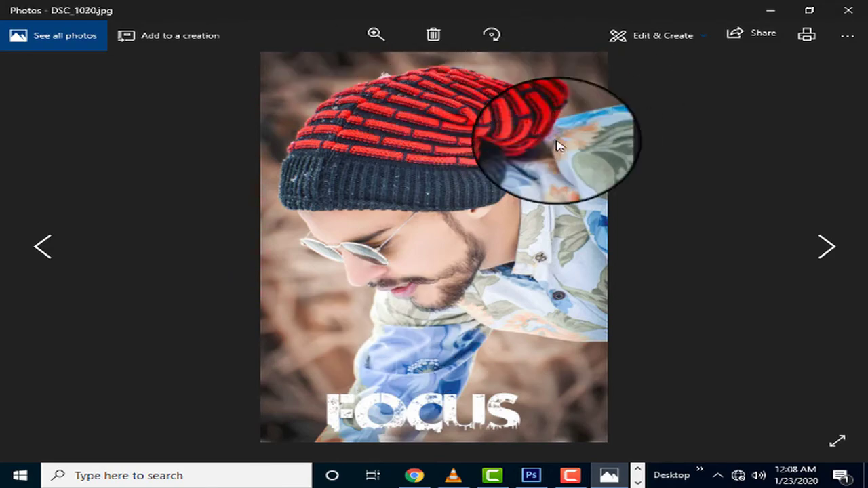
Step: Close the Photos viewer and bring up Task View of the open windows
{"action": "left_click", "coordinate": [848, 10]}
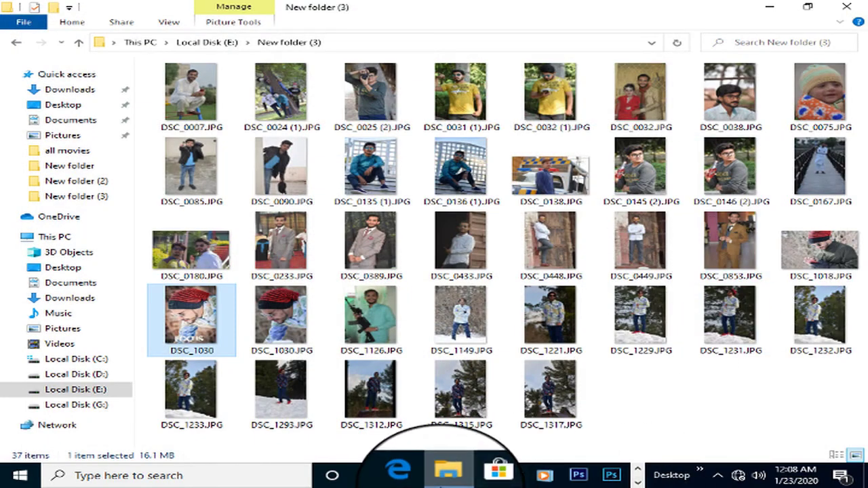
{"action": "left_click", "coordinate": [366, 479]}
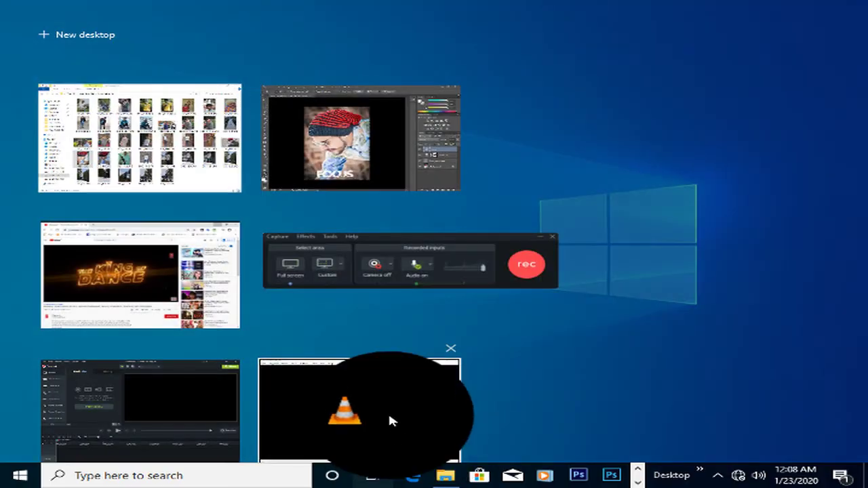